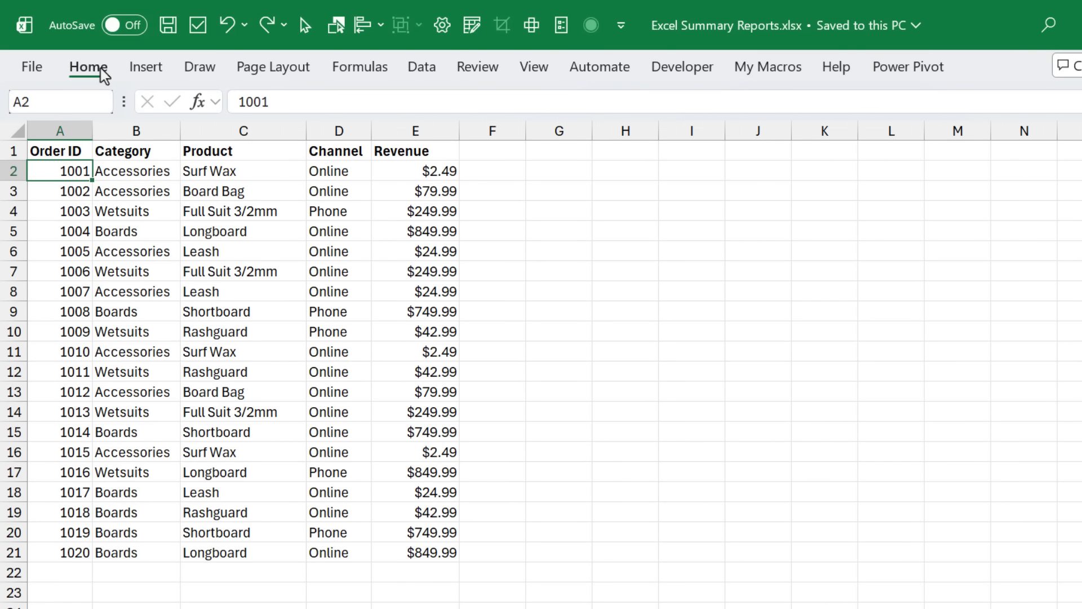
Step: Format the order data in A1:E21 as a table with headers, using a blue medium table style
click(79, 56)
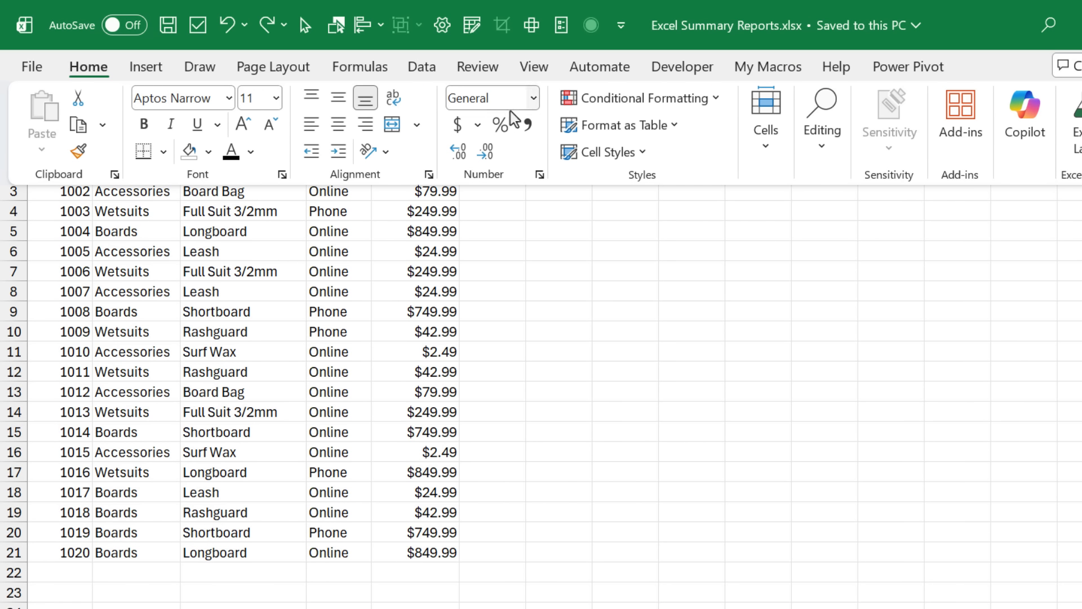
click(593, 121)
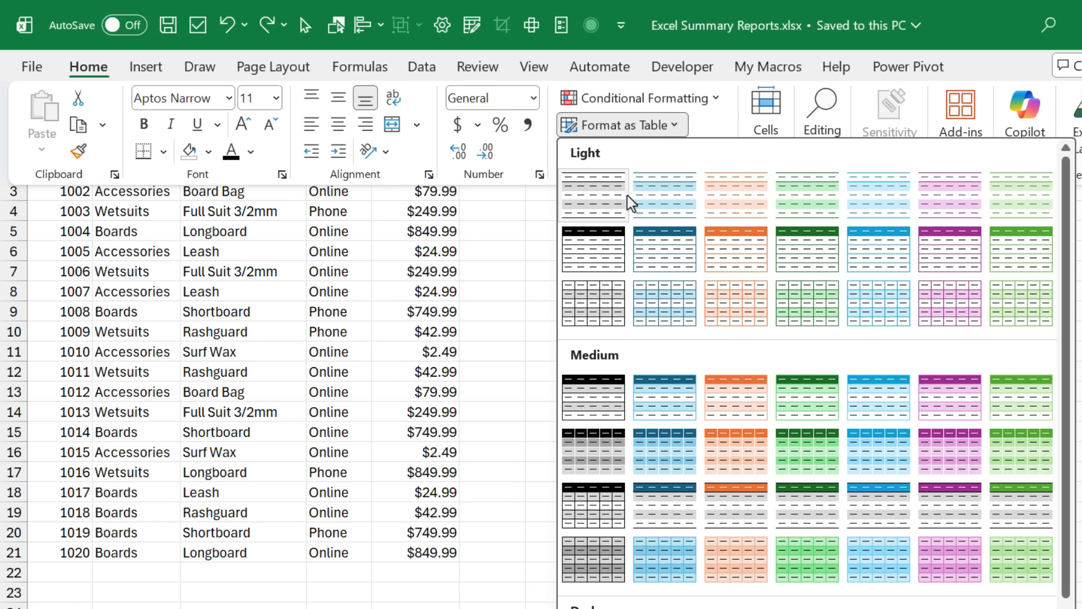
click(653, 410)
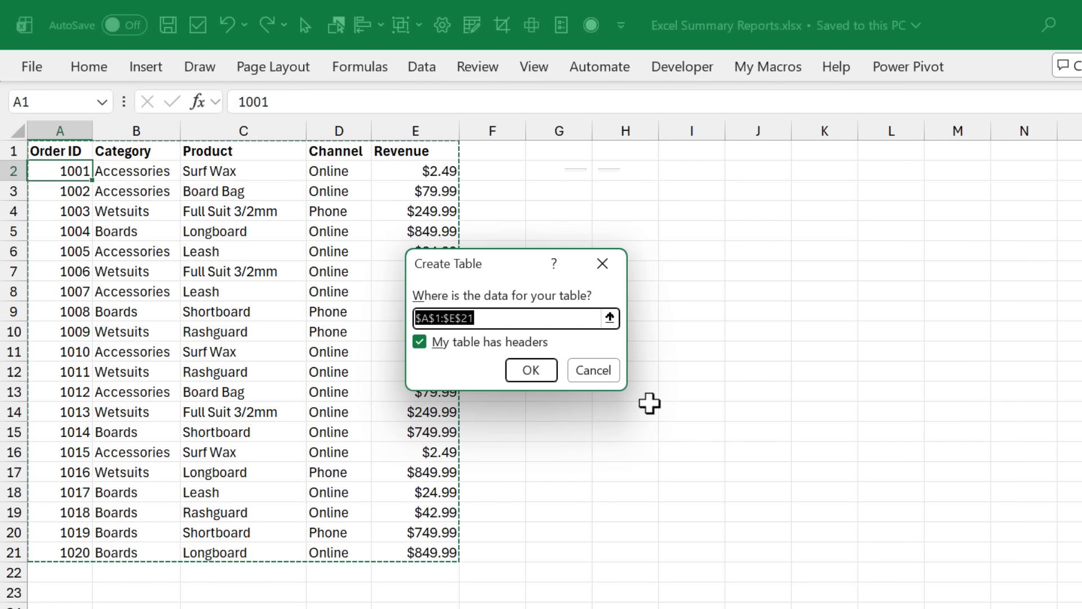
click(528, 372)
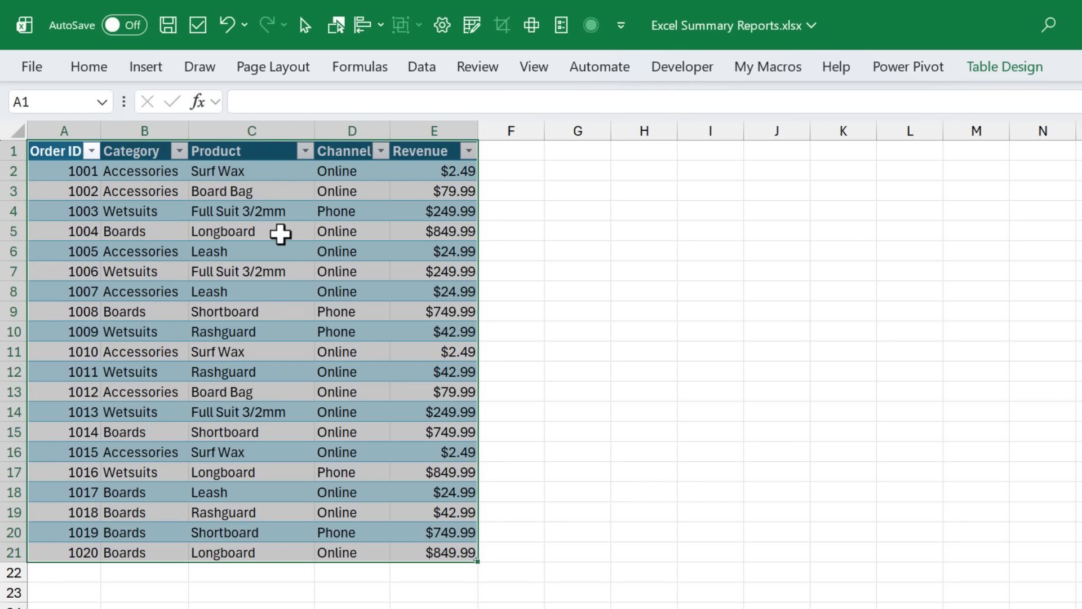
click(161, 172)
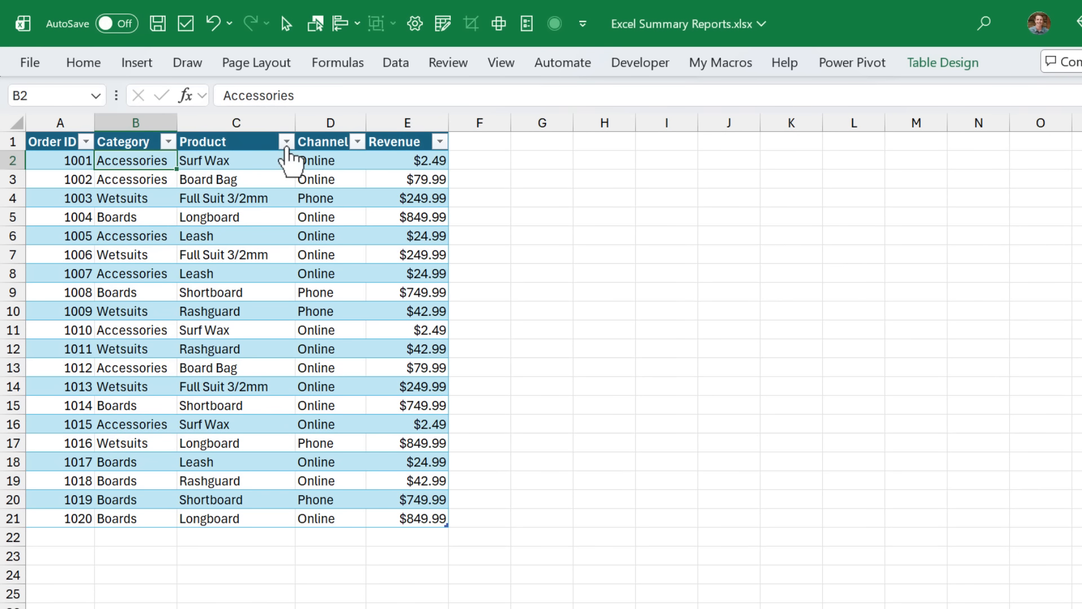
Step: Look over the new table's name and design options
click(305, 150)
click(286, 146)
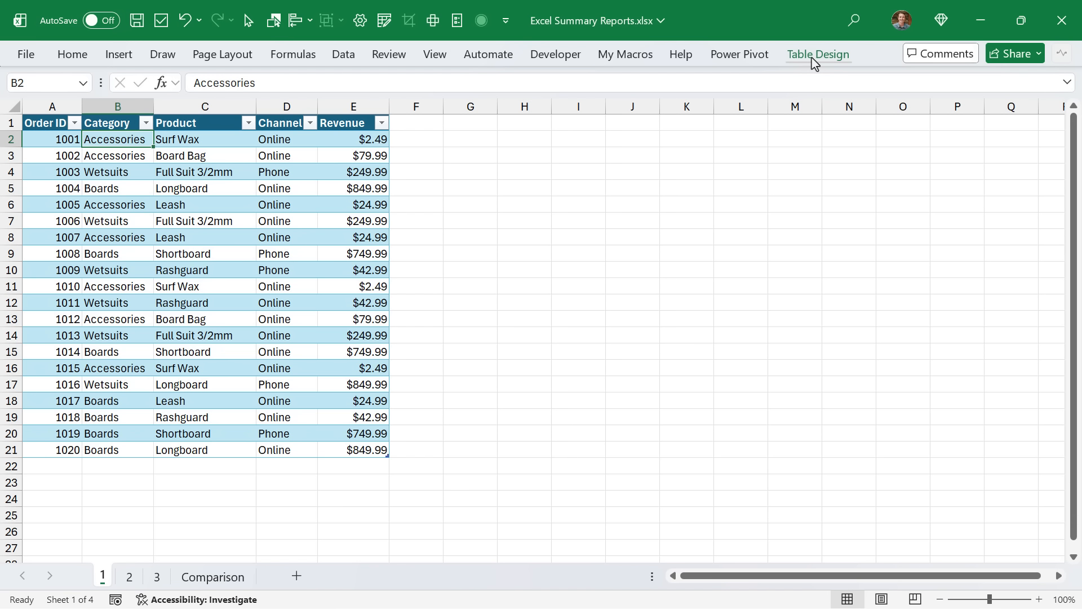
click(814, 56)
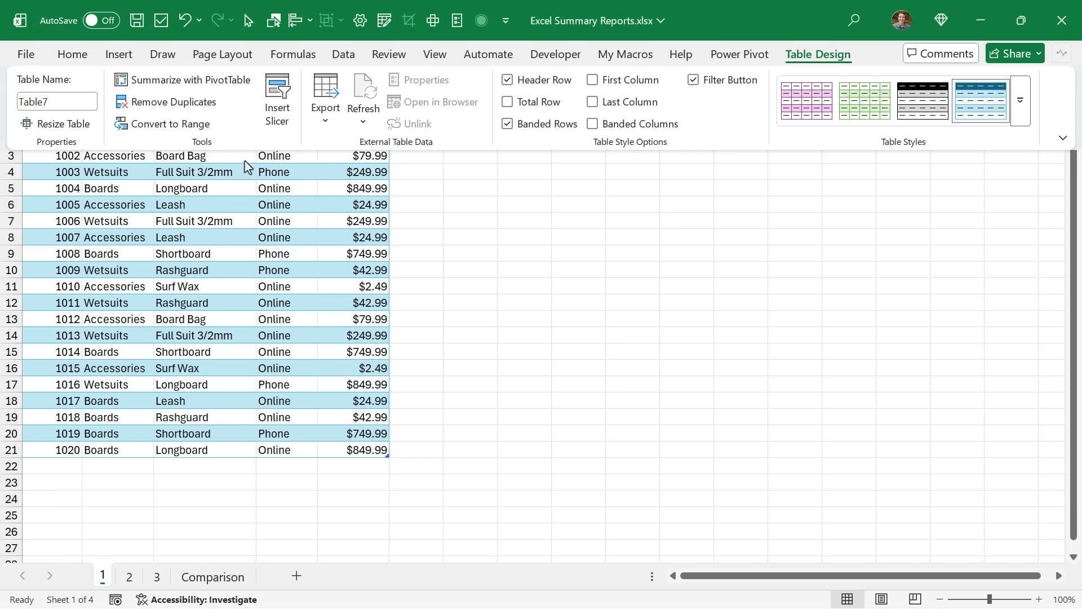
key(Escape)
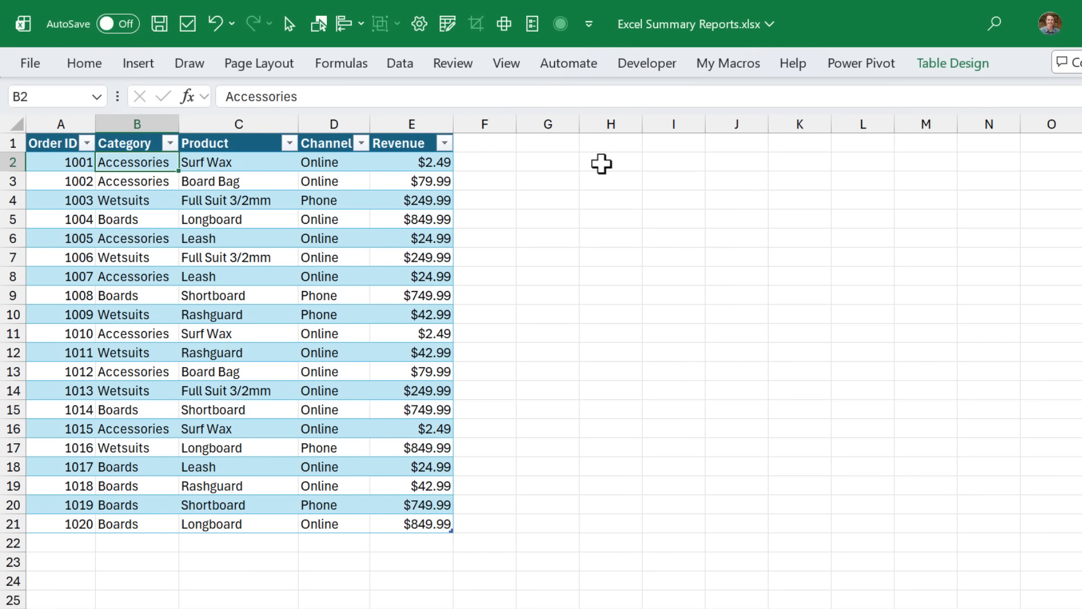
Step: Enter =UNIQUE(Table7[Category]) in cell H2 and fit column H's width to its contents
click(601, 163)
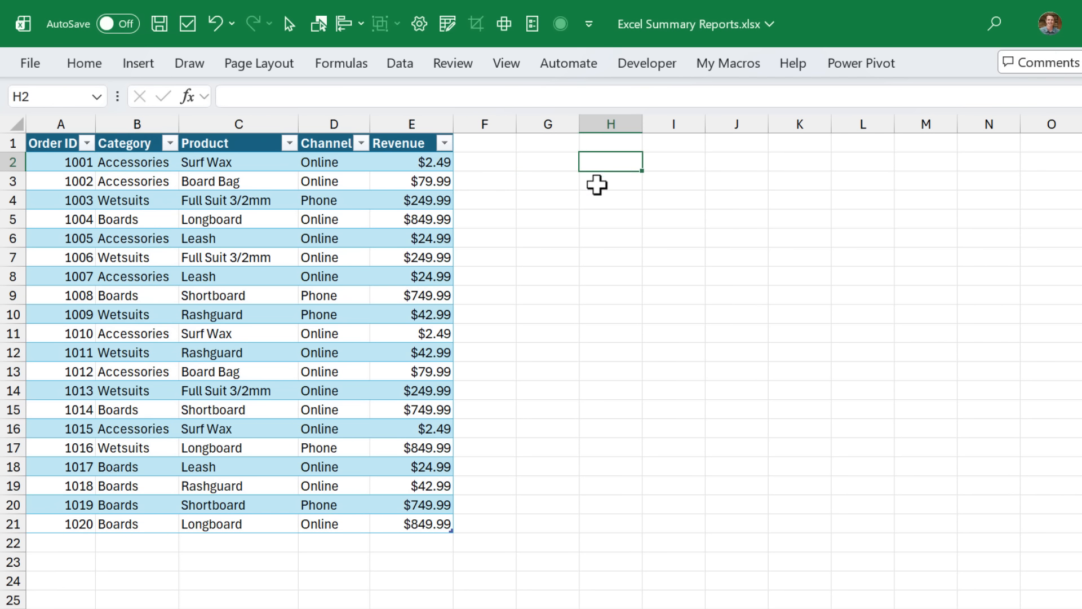
text(=u)
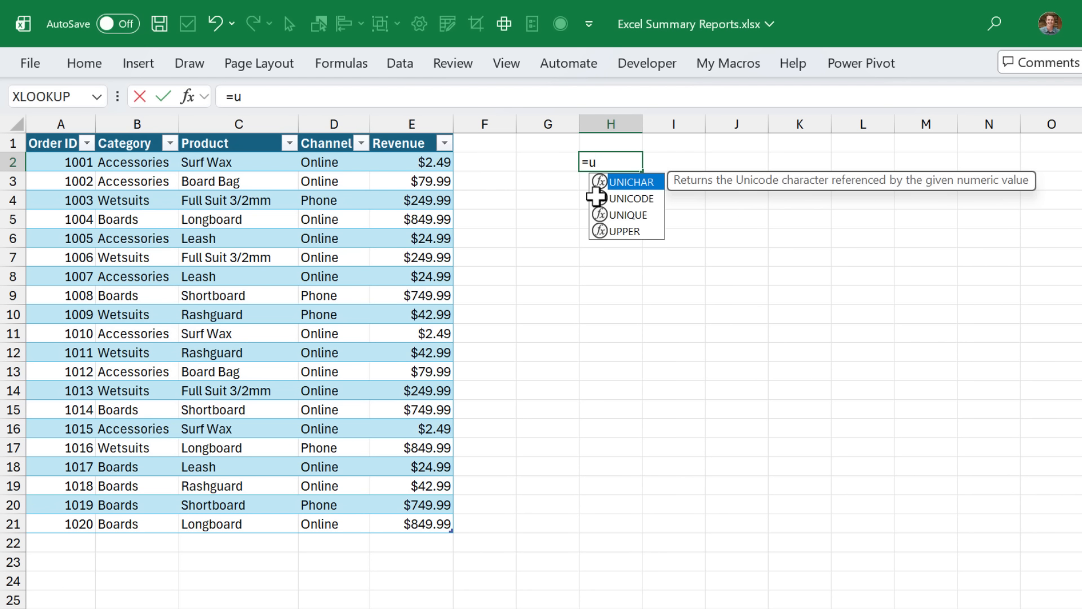
text(niq)
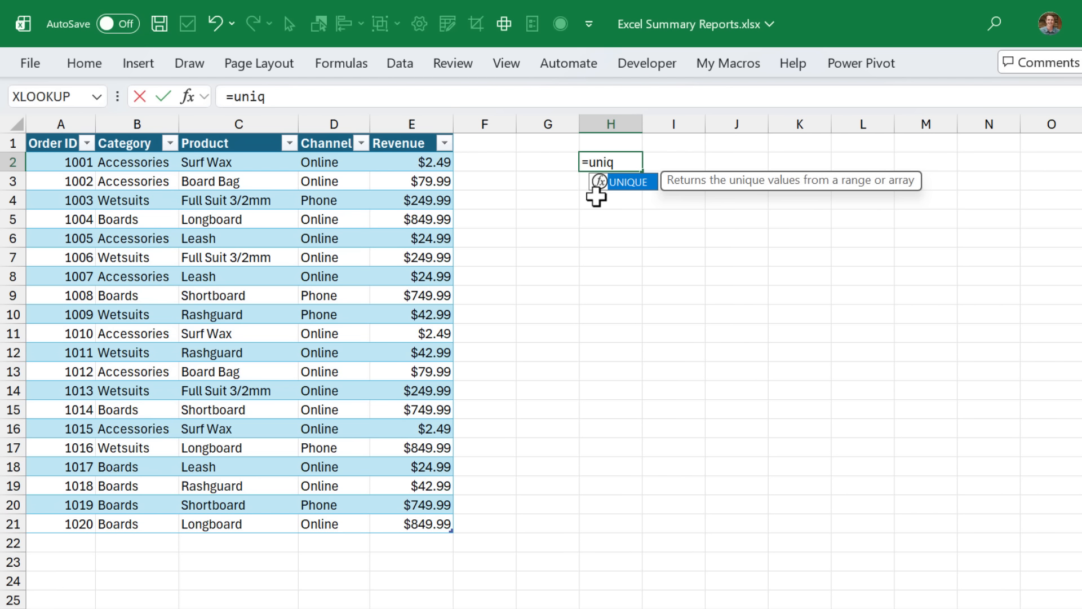
key(Tab)
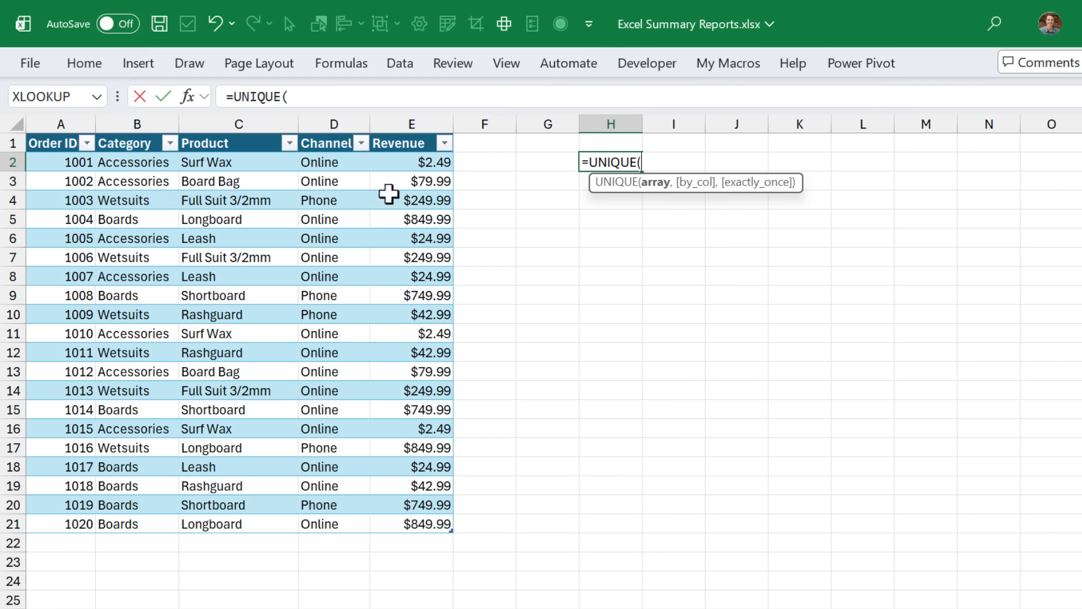
drag(141, 163, 137, 524)
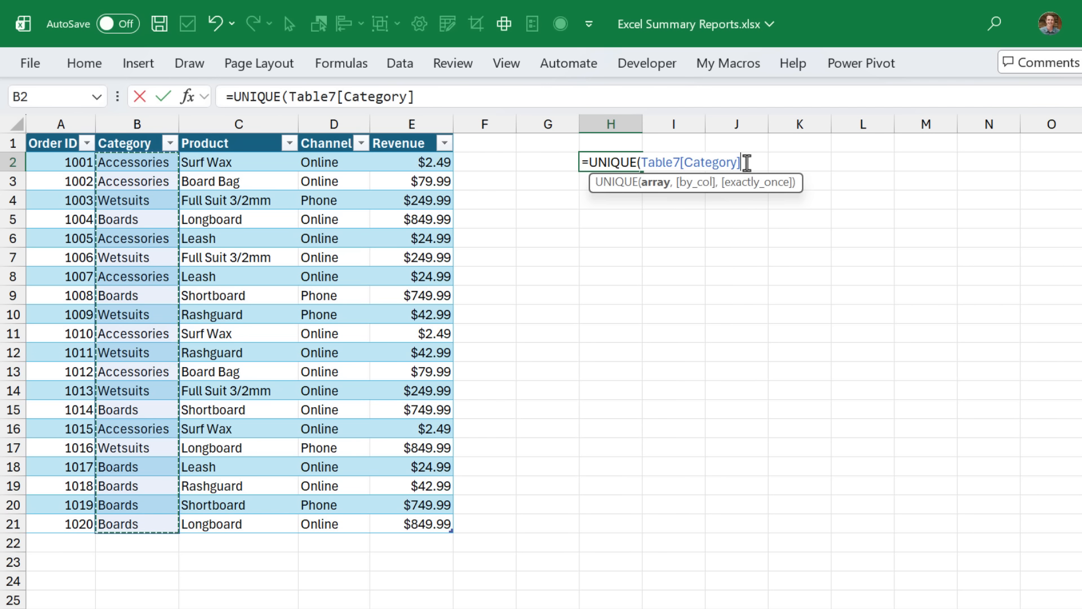
key(Return)
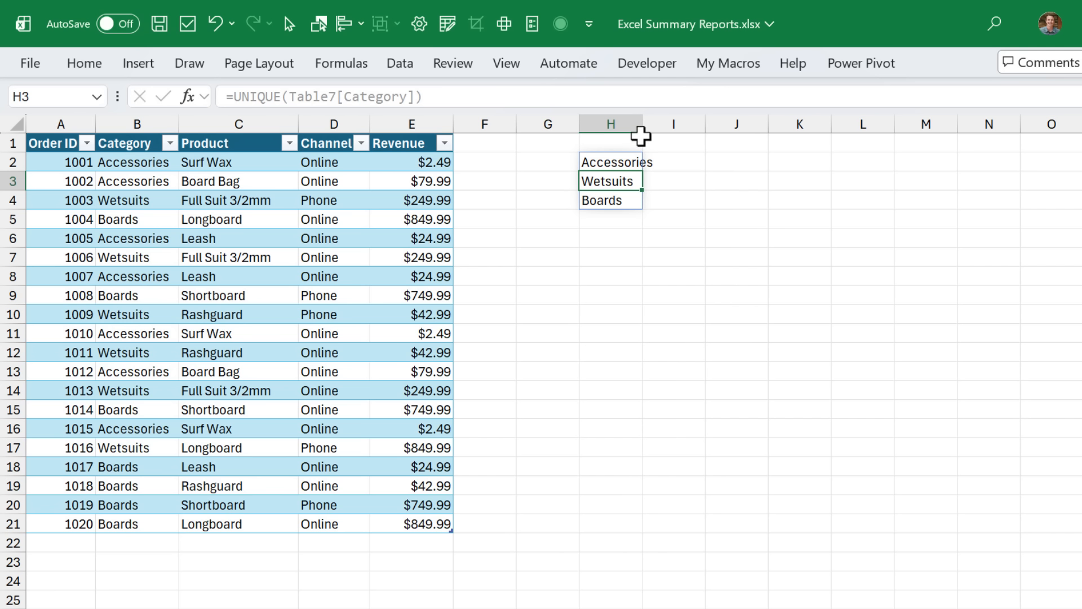
double_click(642, 125)
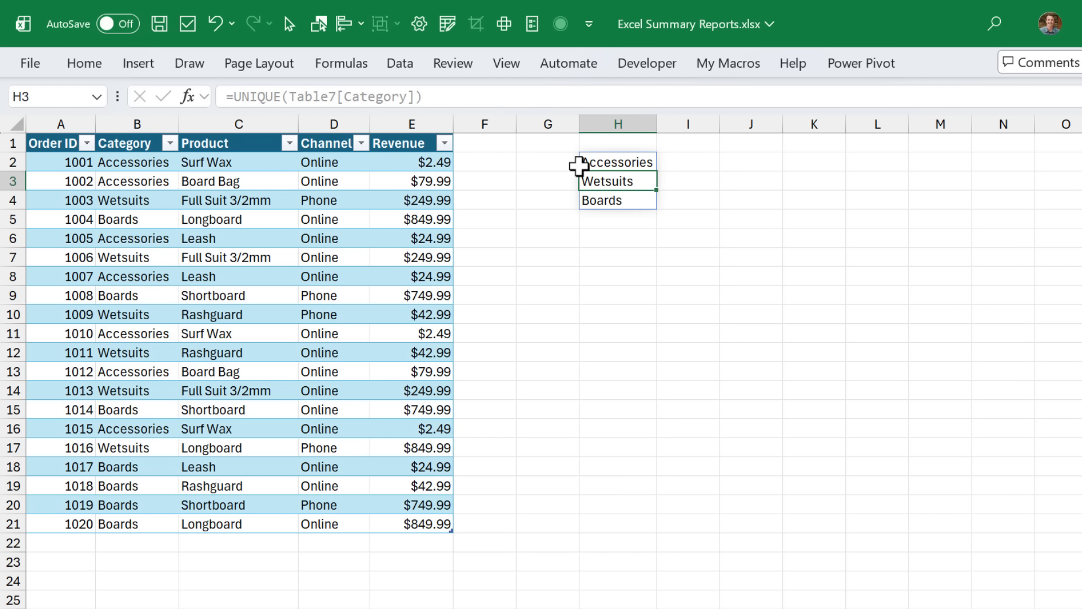
Step: Enter =SUMIFS(Table7[Revenue],Table7[Category],H2) in cell I2 to total the revenue for the first category
click(665, 163)
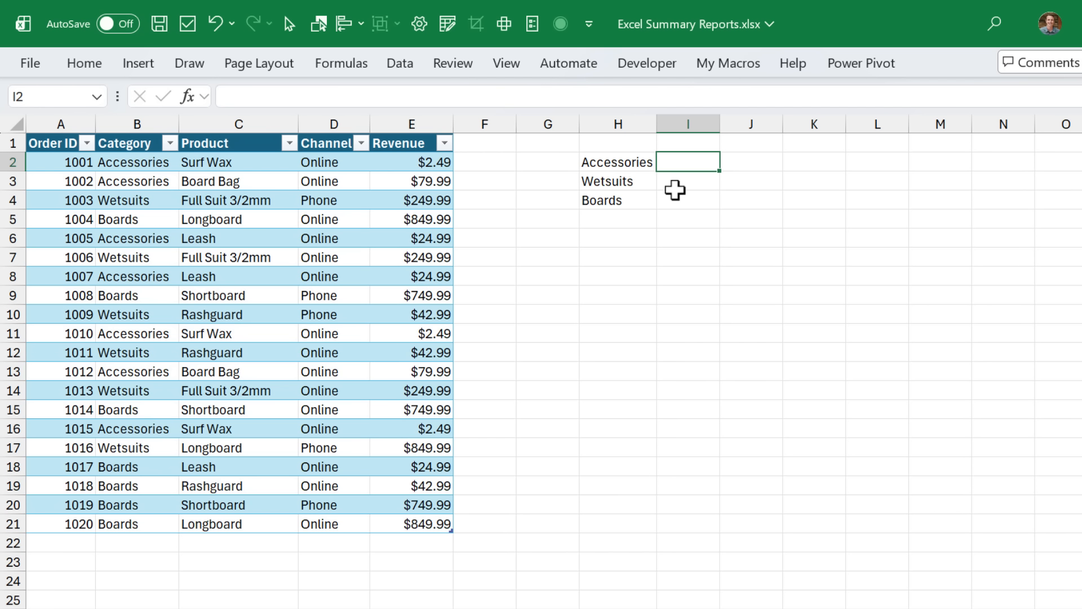
text(=sumifs)
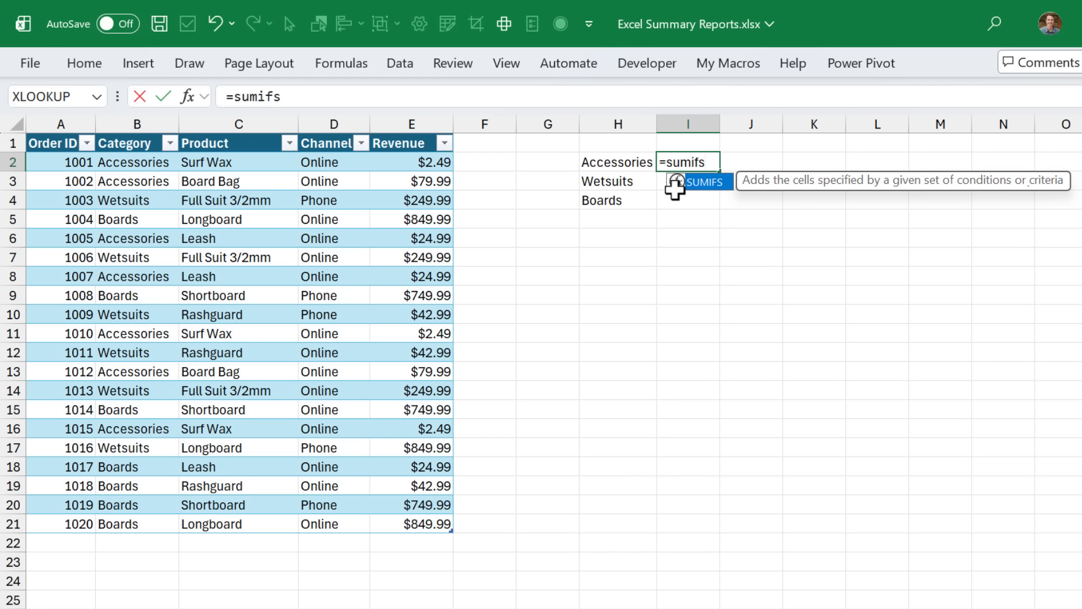
key(Tab)
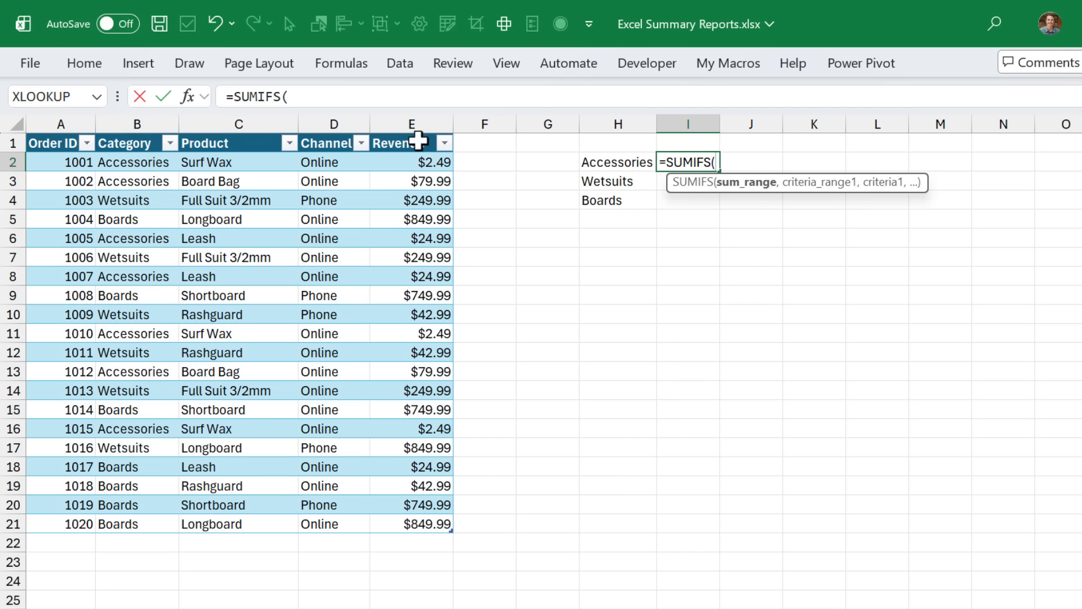
drag(412, 161, 417, 523)
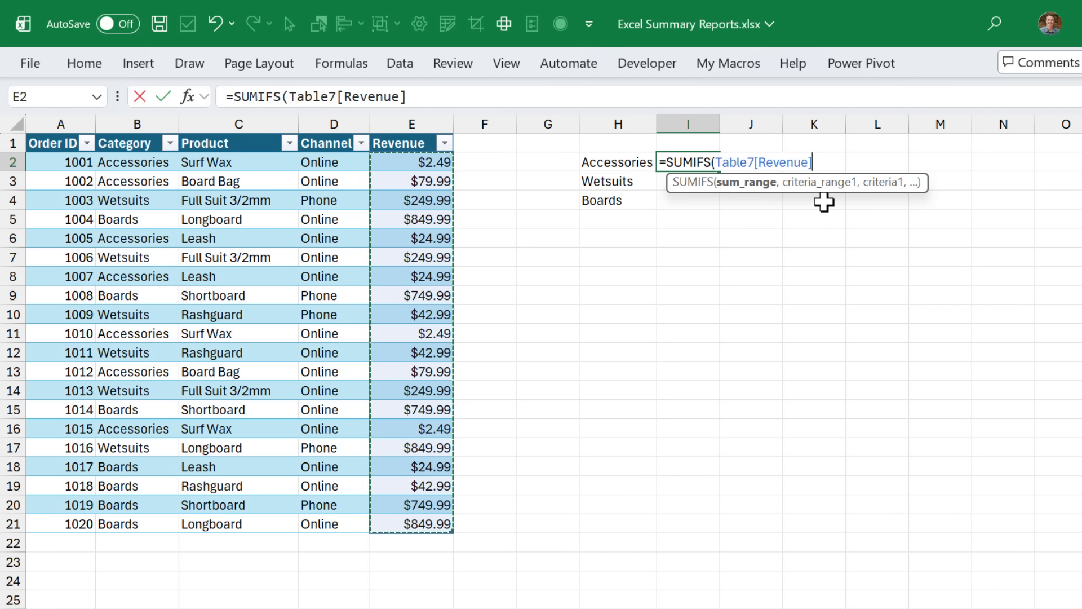
text(,)
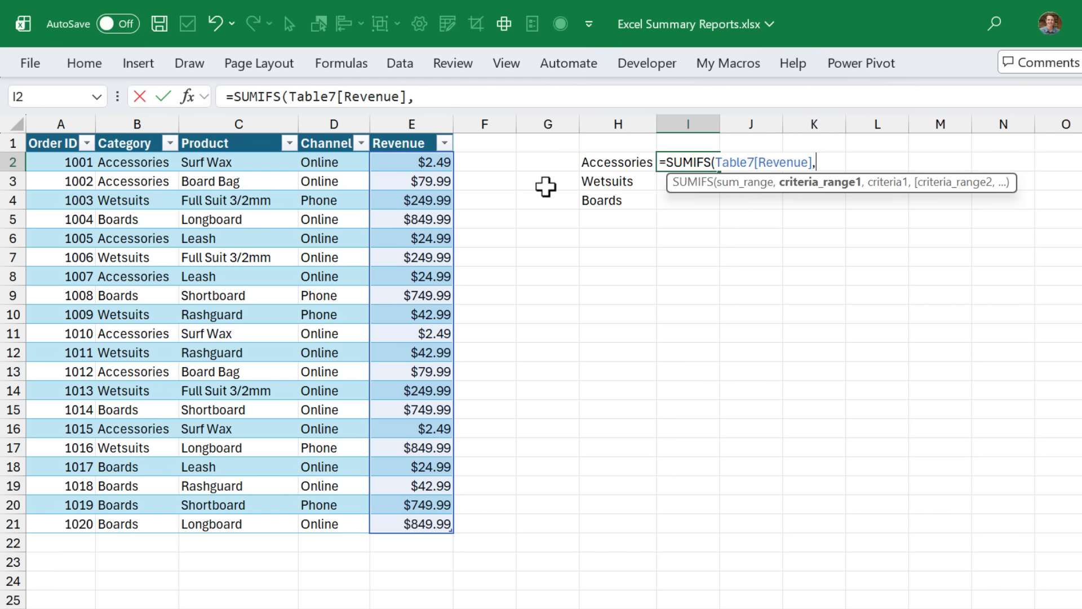
click(141, 161)
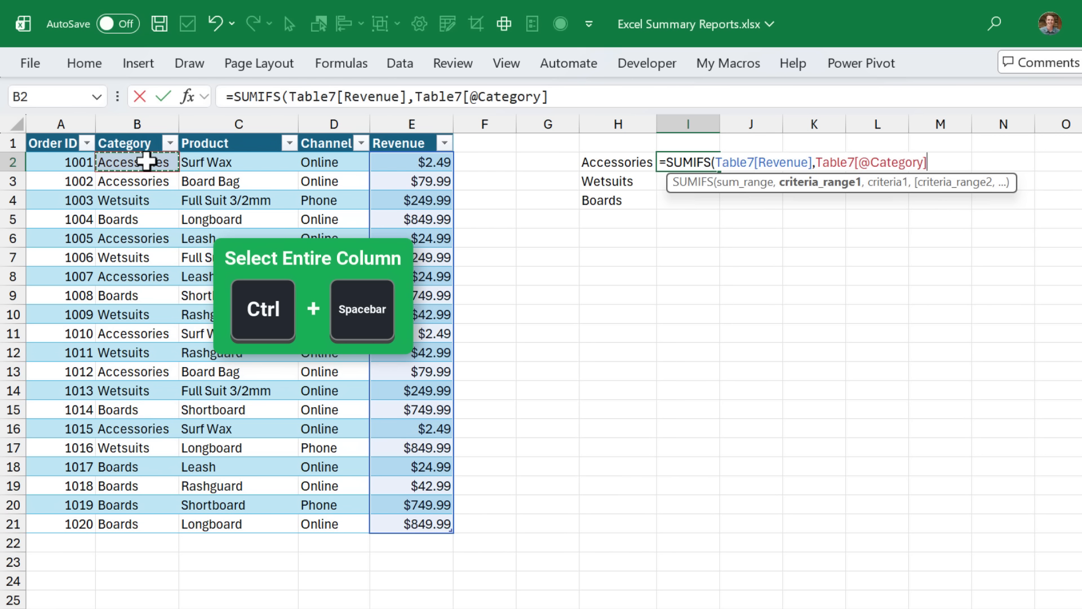
key(ctrl+space)
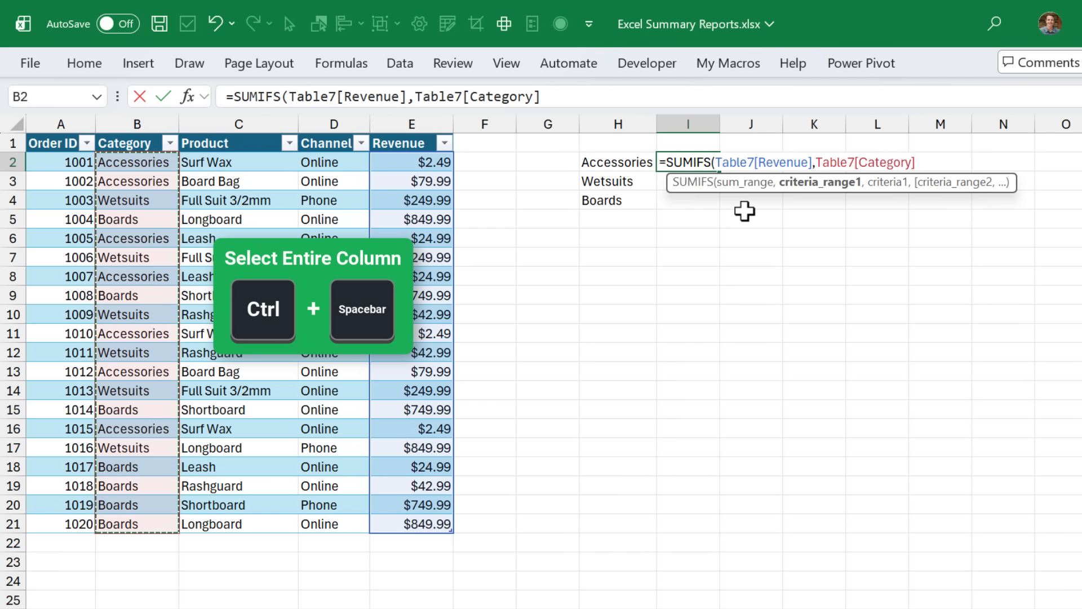
text(,)
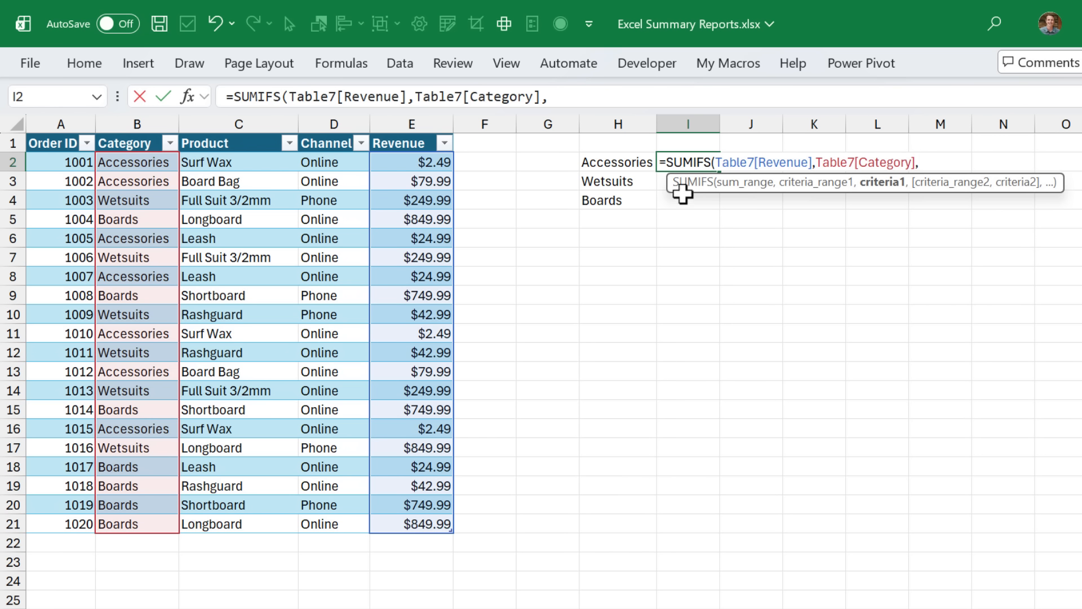
click(616, 162)
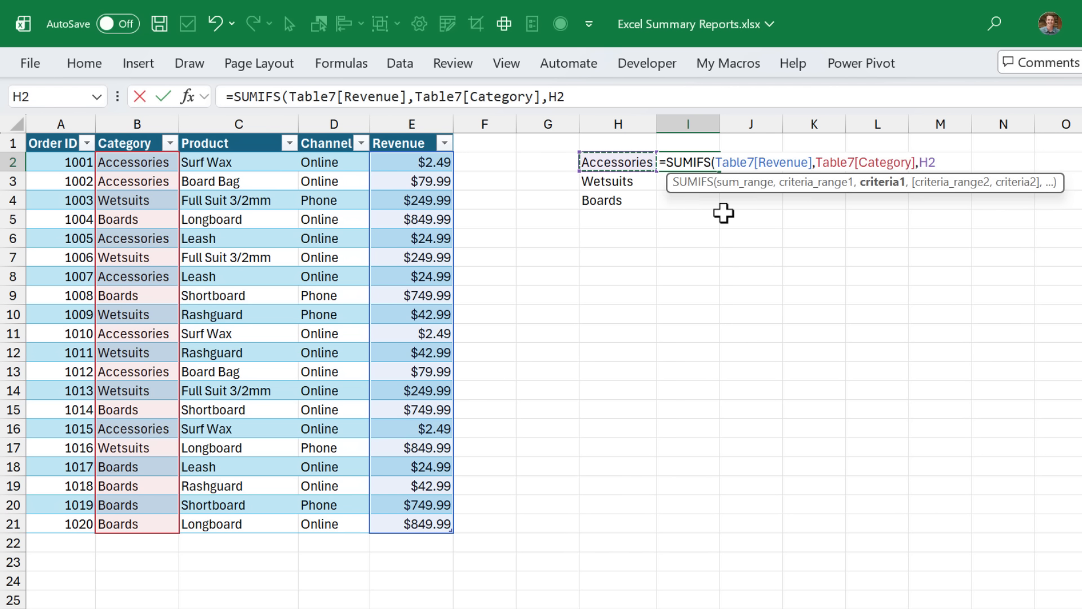
key(Return)
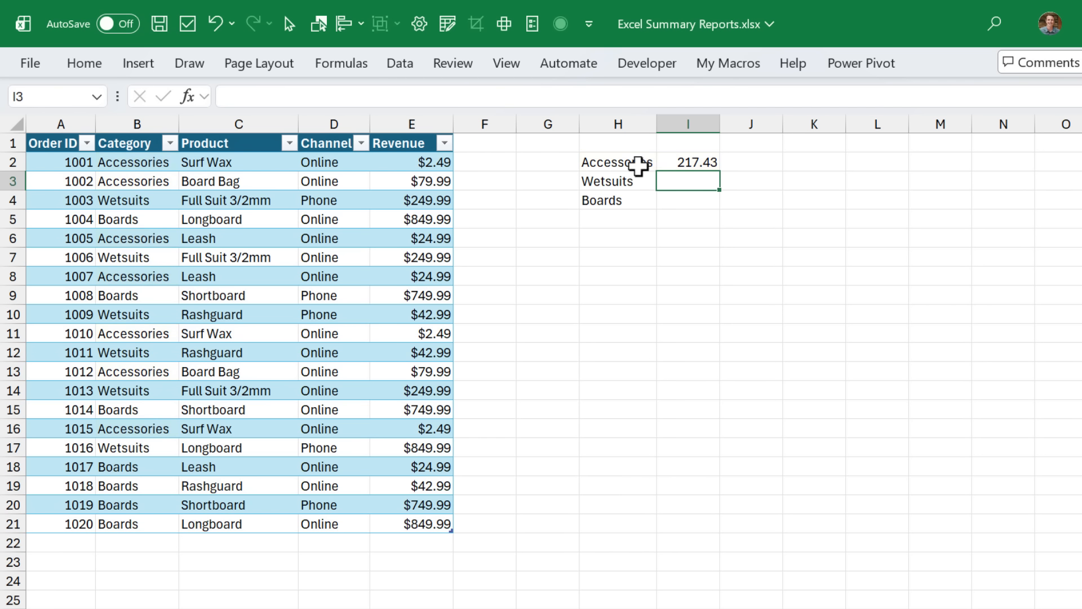
Step: Fill the SUMIFS formula from I2 down to I4, and clear the filled copies in I3:I4
click(672, 162)
double_click(719, 173)
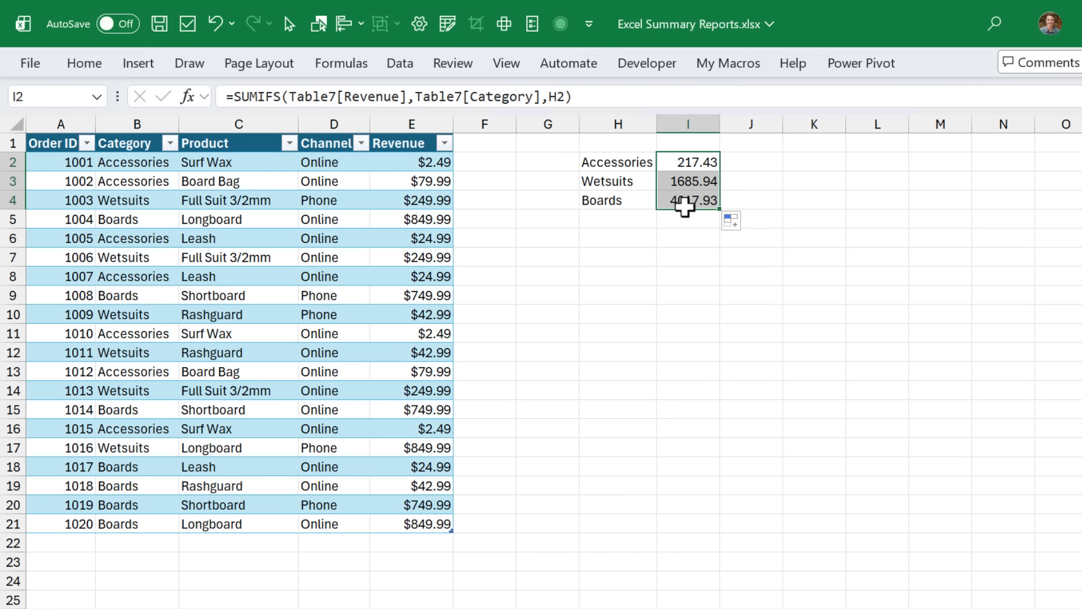
click(625, 162)
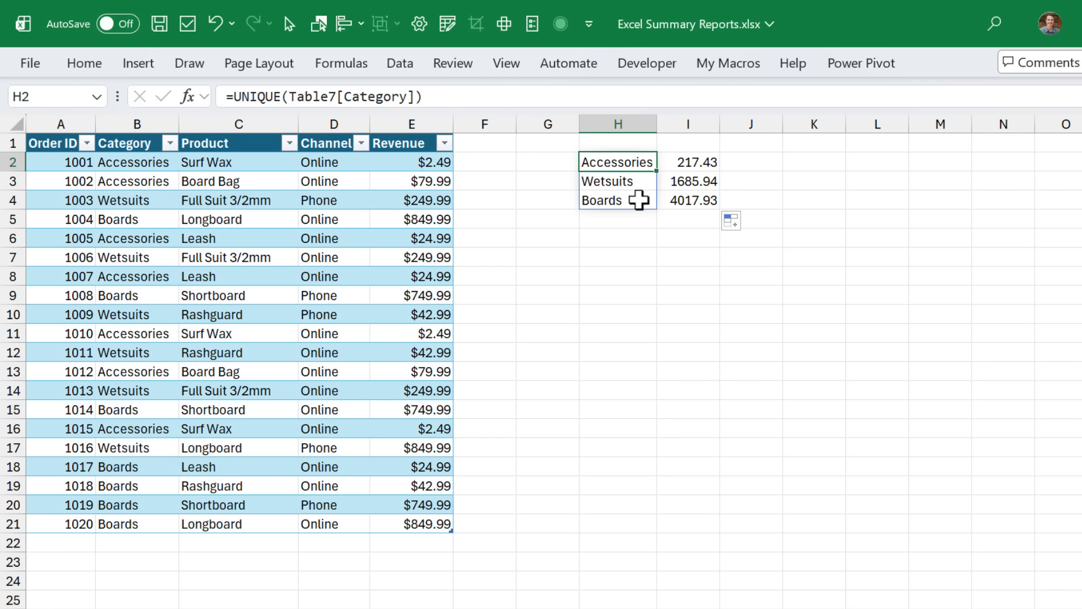
drag(688, 181, 689, 192)
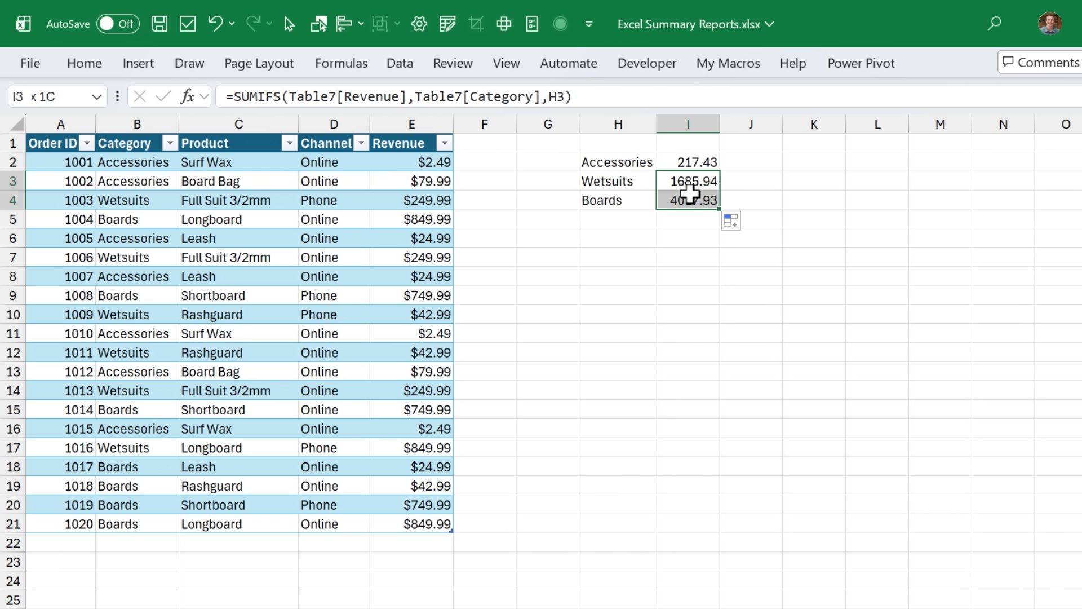
key(Delete)
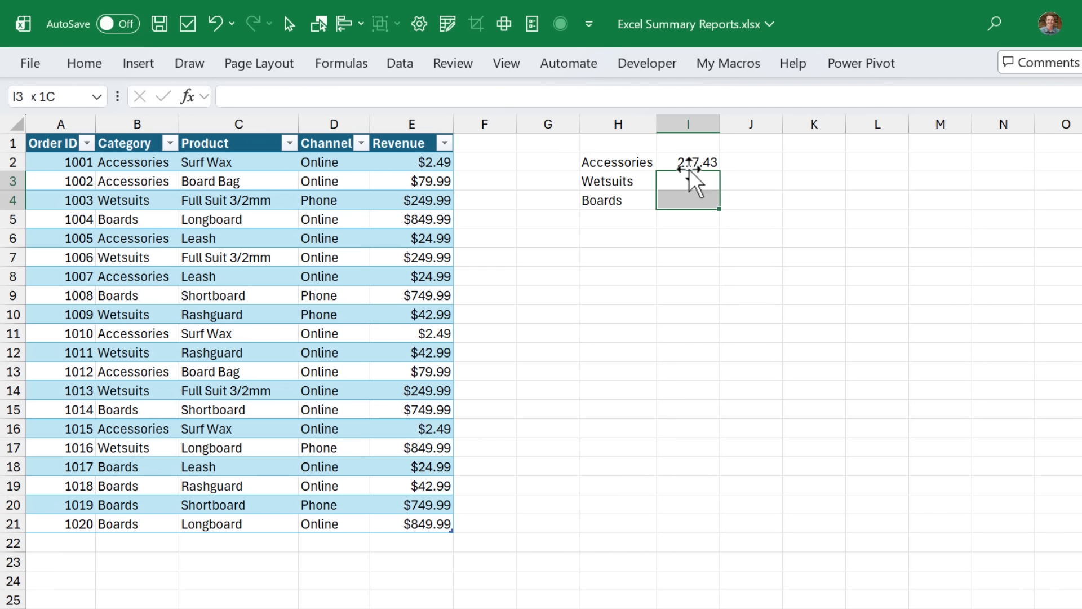
Step: Change the criterion of the SUMIFS formula in I2 to the spilled category range H2#
click(687, 162)
key(F2)
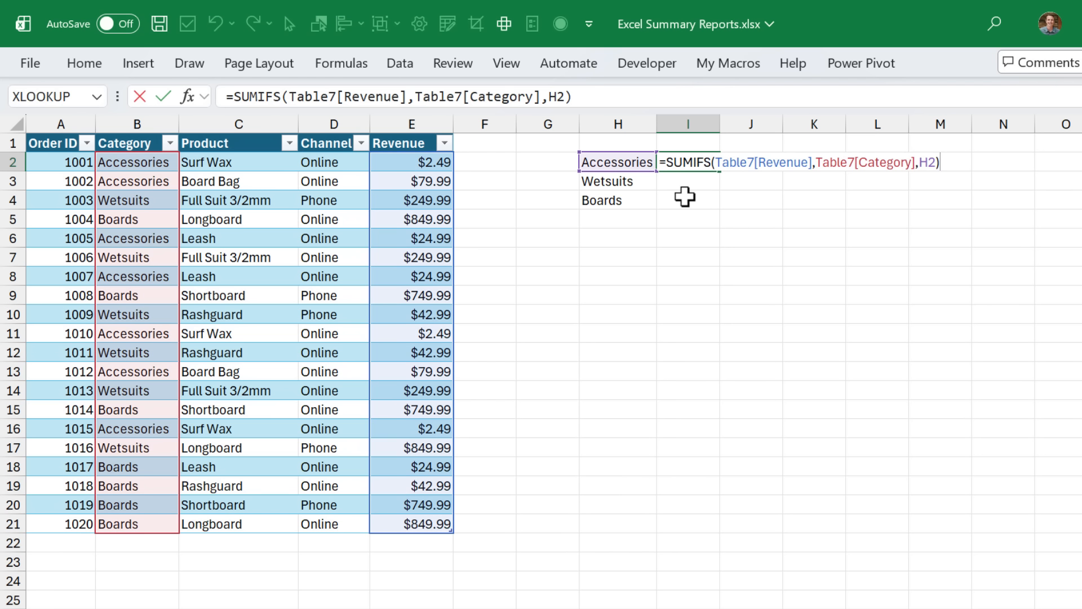
click(934, 163)
drag(933, 163, 924, 162)
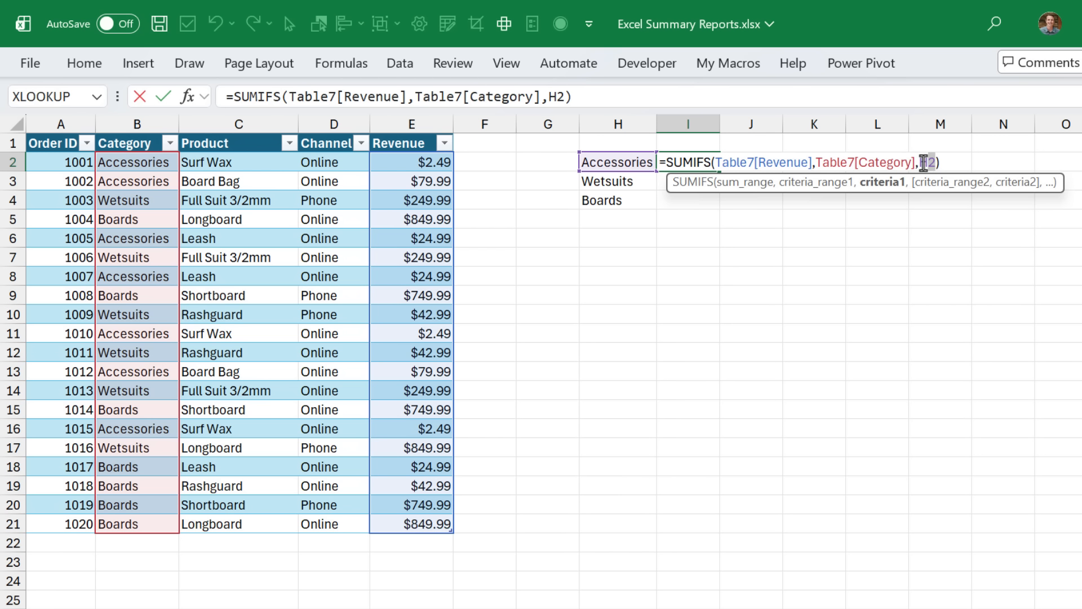
drag(623, 161, 622, 198)
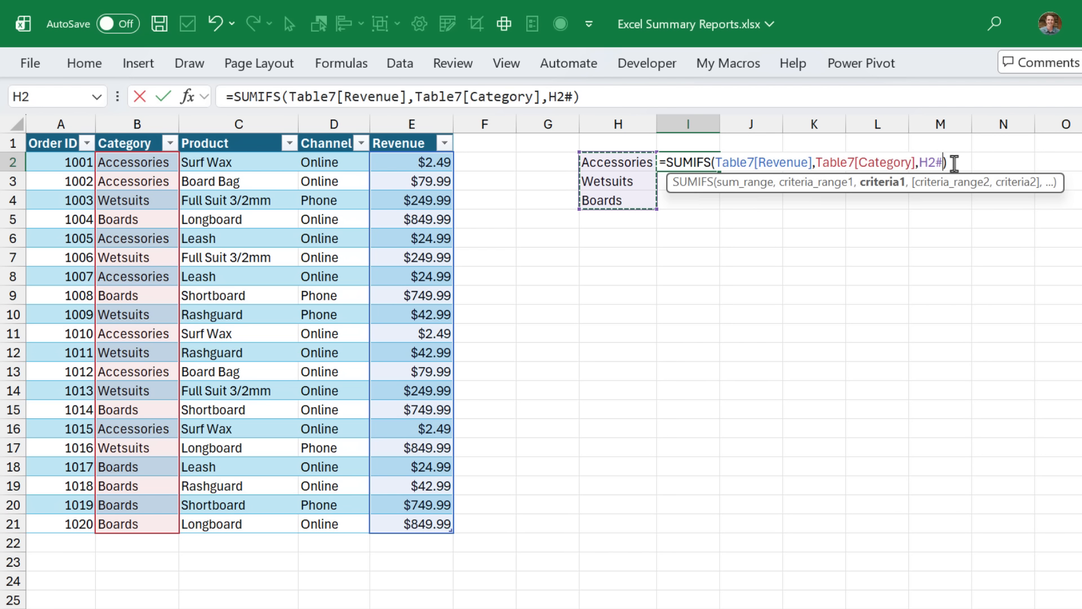
key(Return)
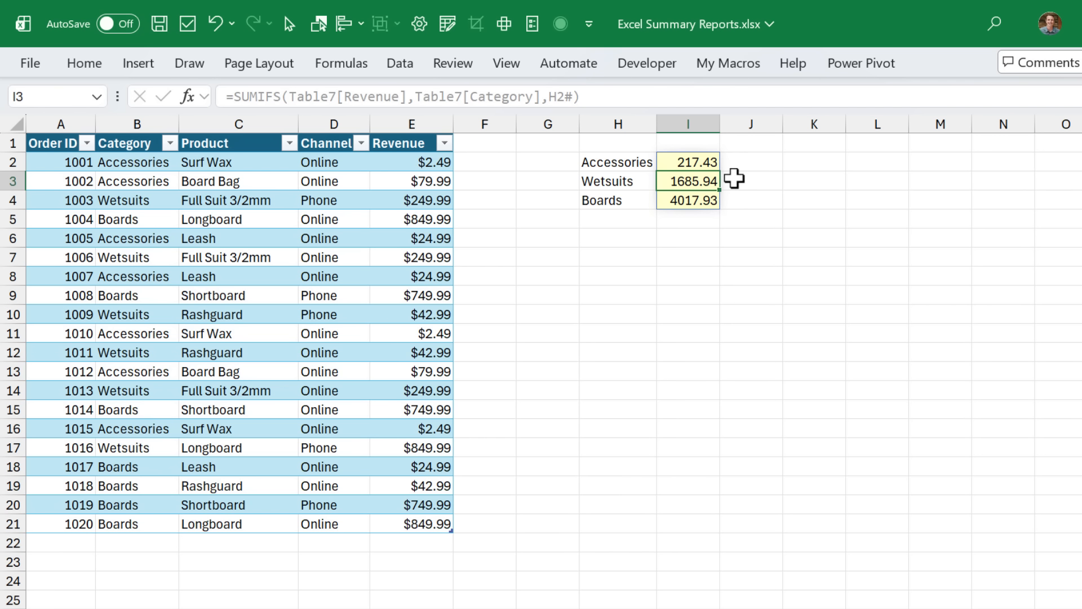
Step: Enter =GROUPBY(Orders2[Category],Orders2[Revenue],SUM) in cell H2 and fit column H's width to its contents
double_click(623, 162)
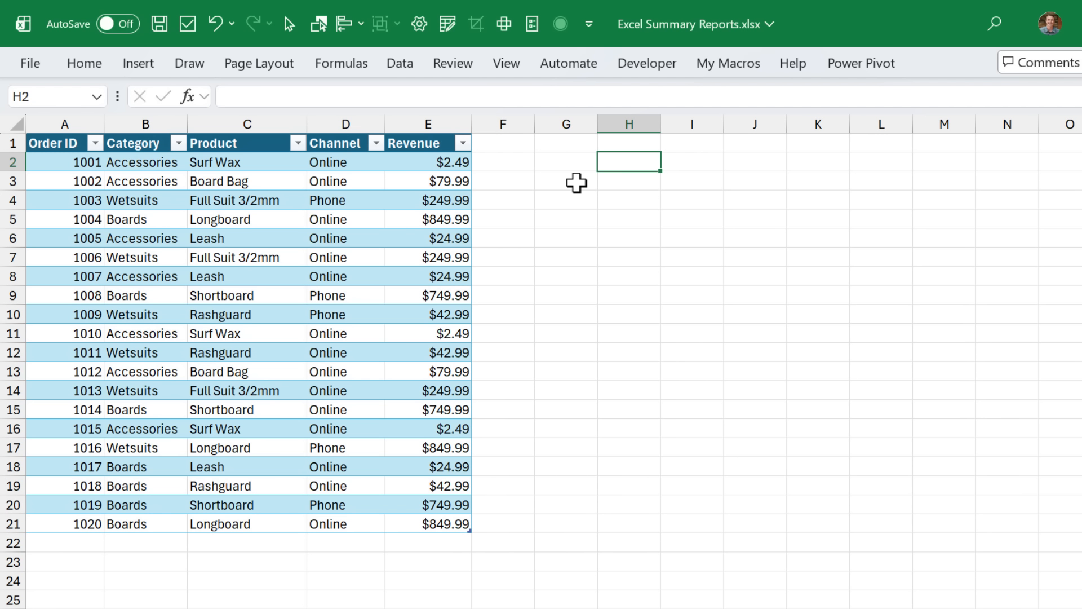
text(=group)
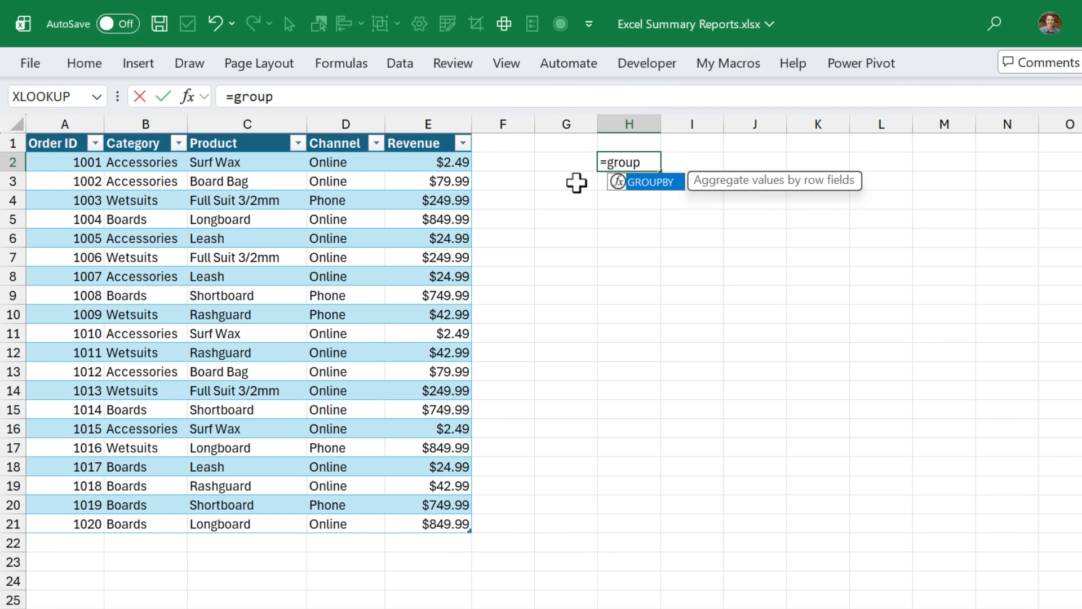
key(Tab)
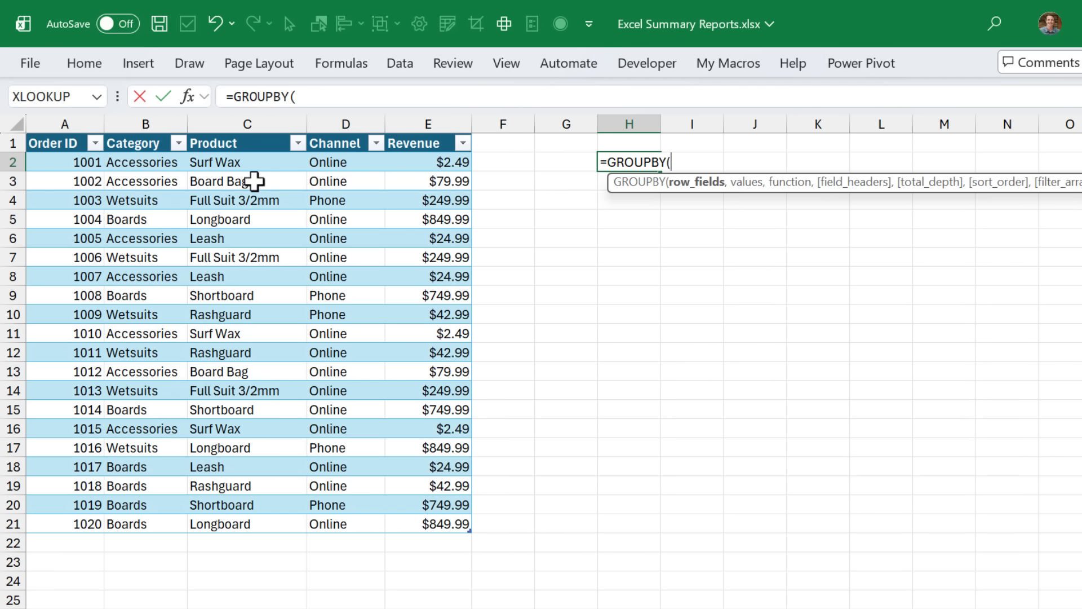
click(145, 165)
key(ctrl+space)
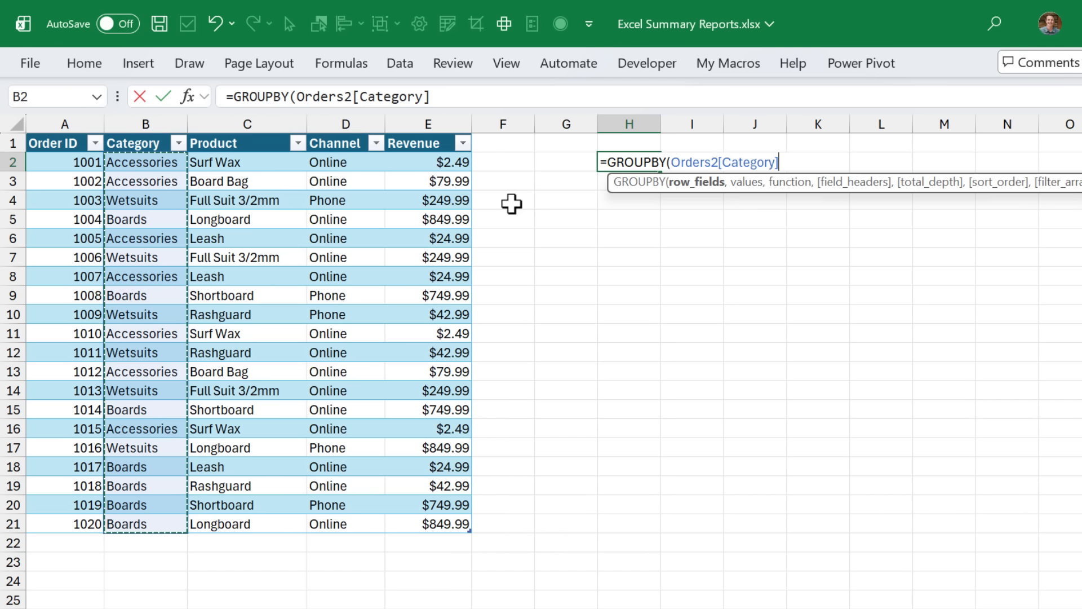
text(,)
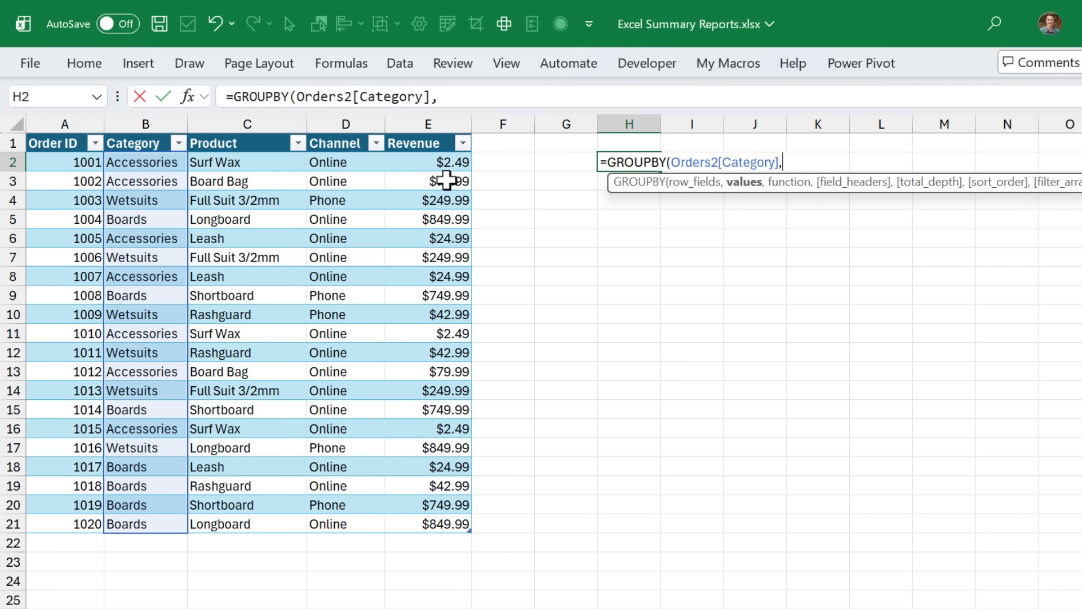
click(417, 165)
key(ctrl+space)
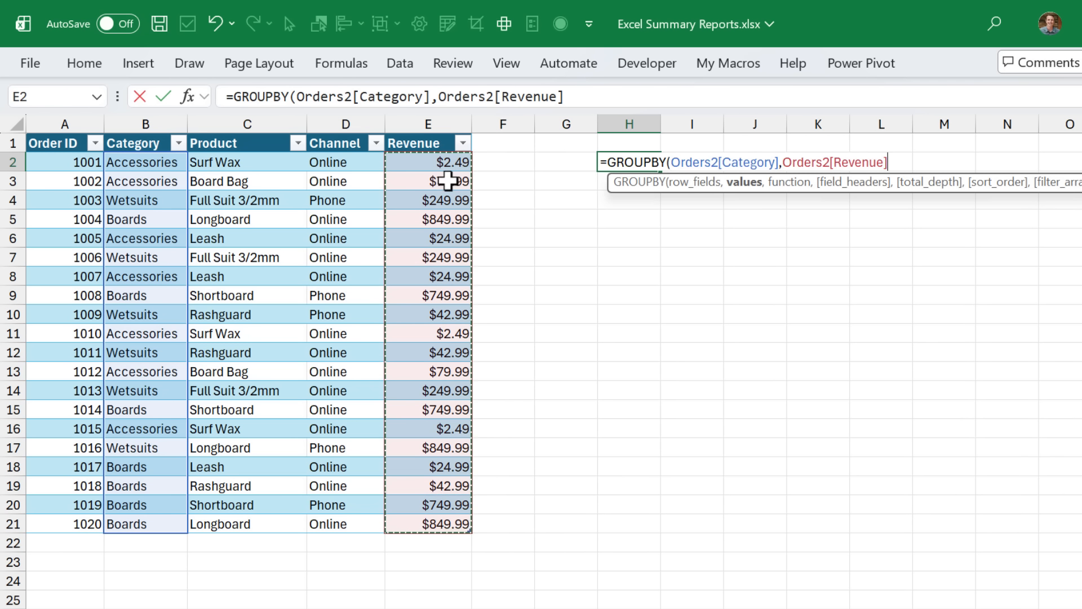
text(,)
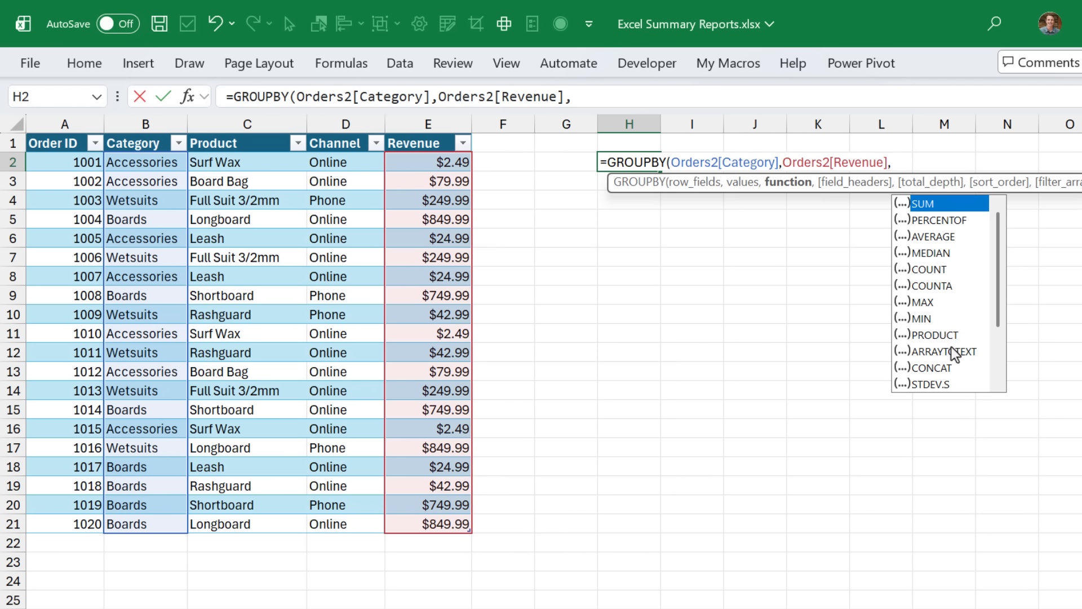
double_click(932, 207)
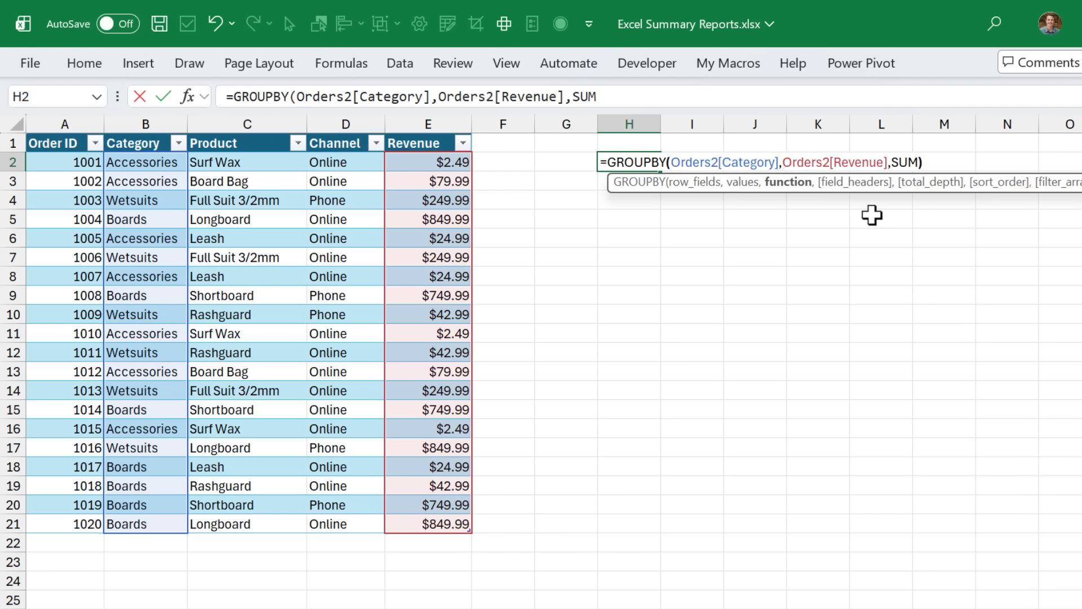
key(Return)
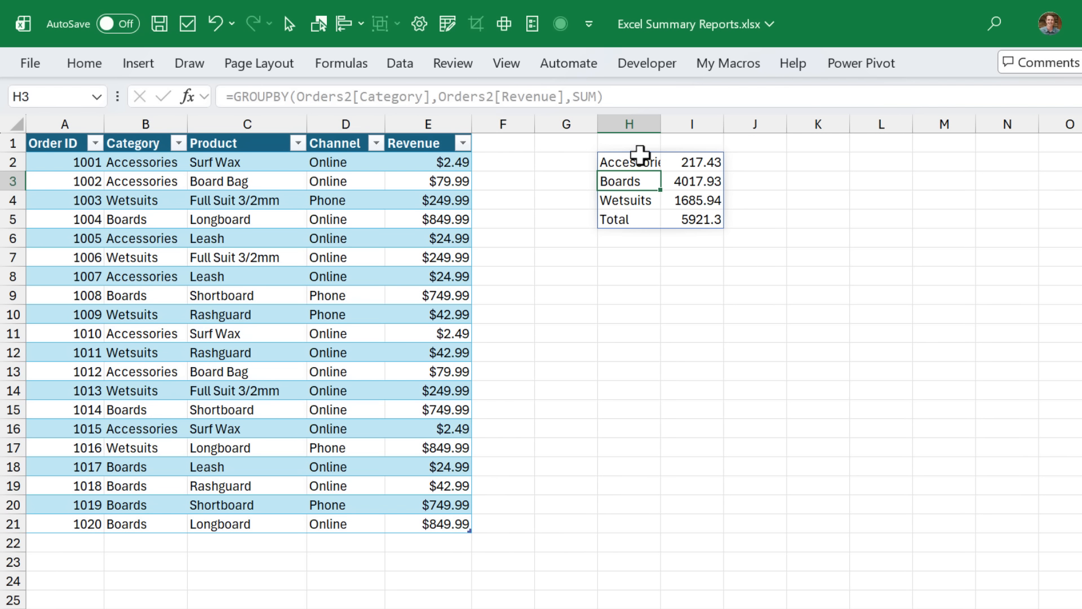
double_click(661, 123)
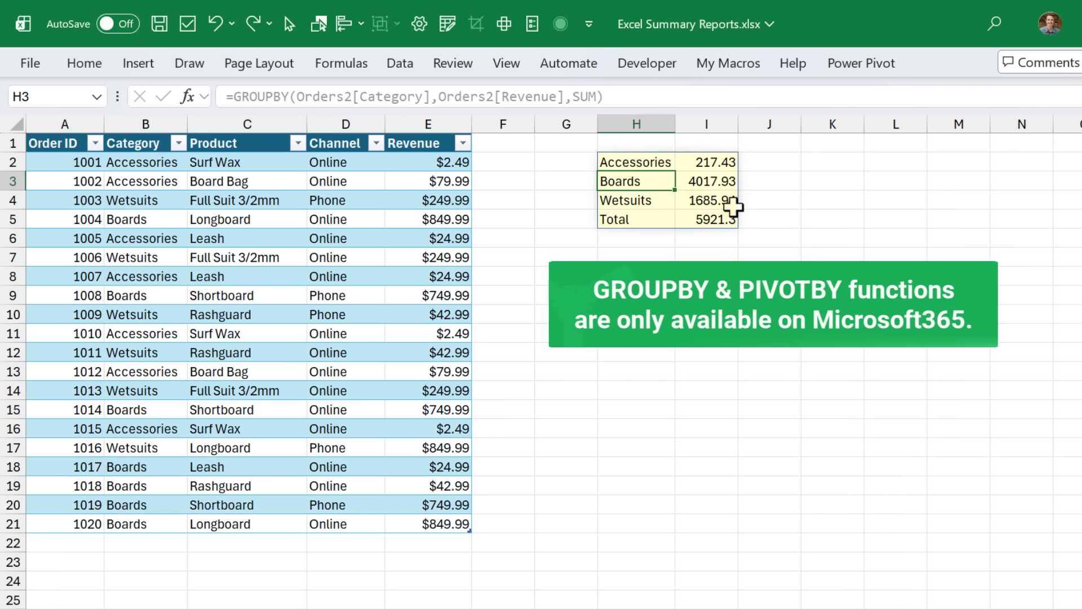
key(ctrl+z)
click(652, 164)
key(F2)
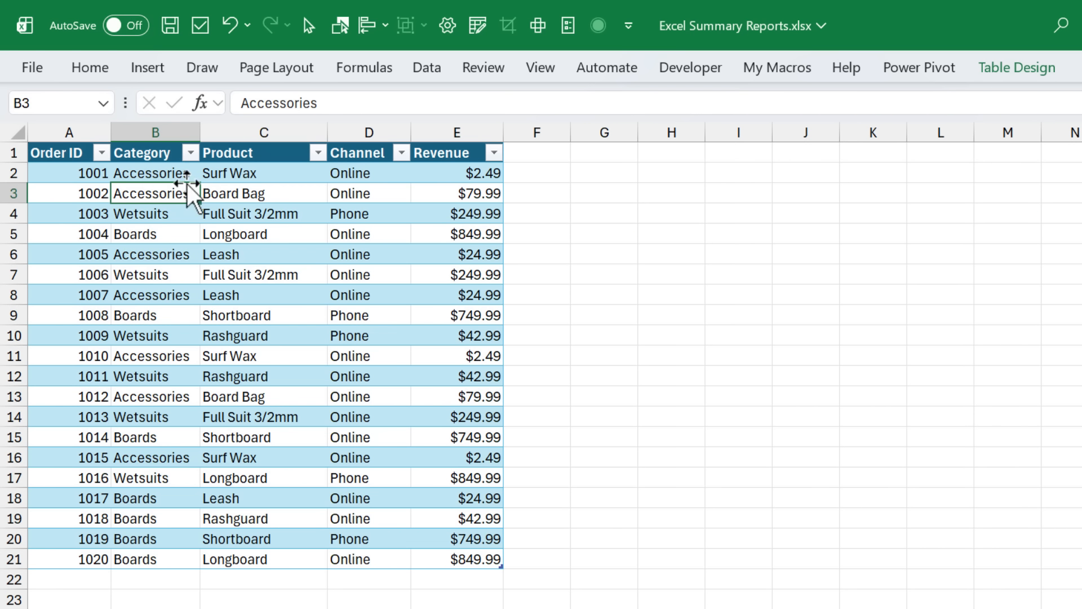
Step: Insert a PivotTable from the Orders26 table at cell H2 of the existing sheet 3, with Category in Rows and Revenue in Values
click(148, 68)
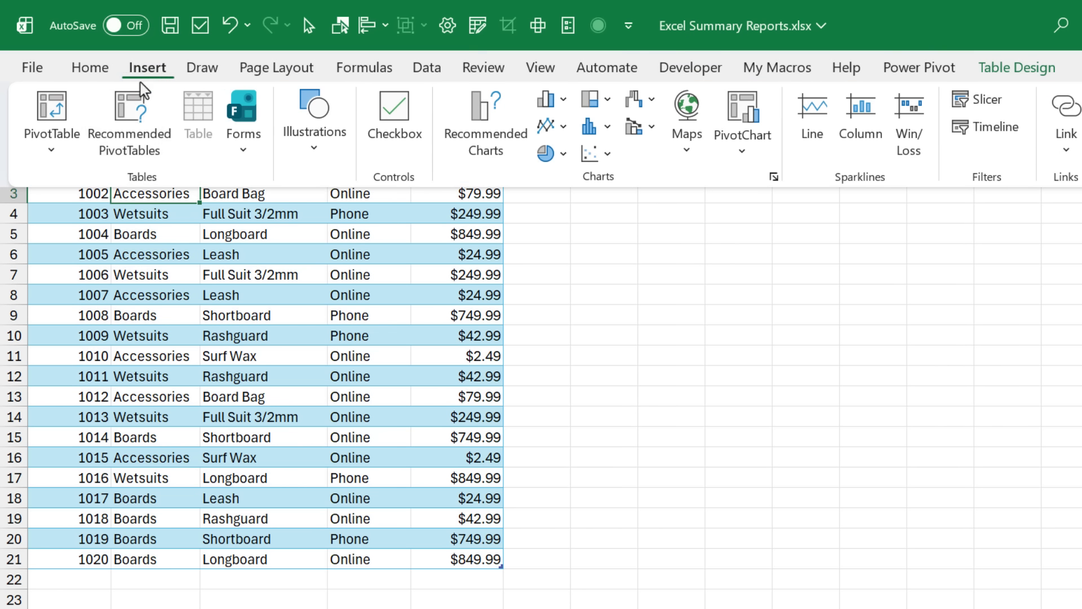
click(53, 116)
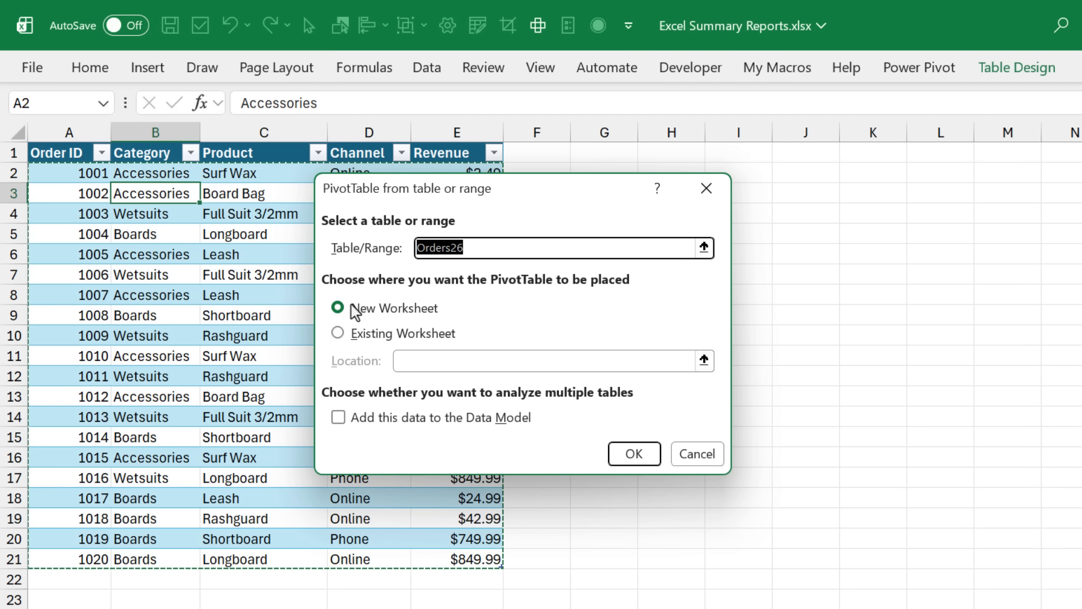
click(337, 335)
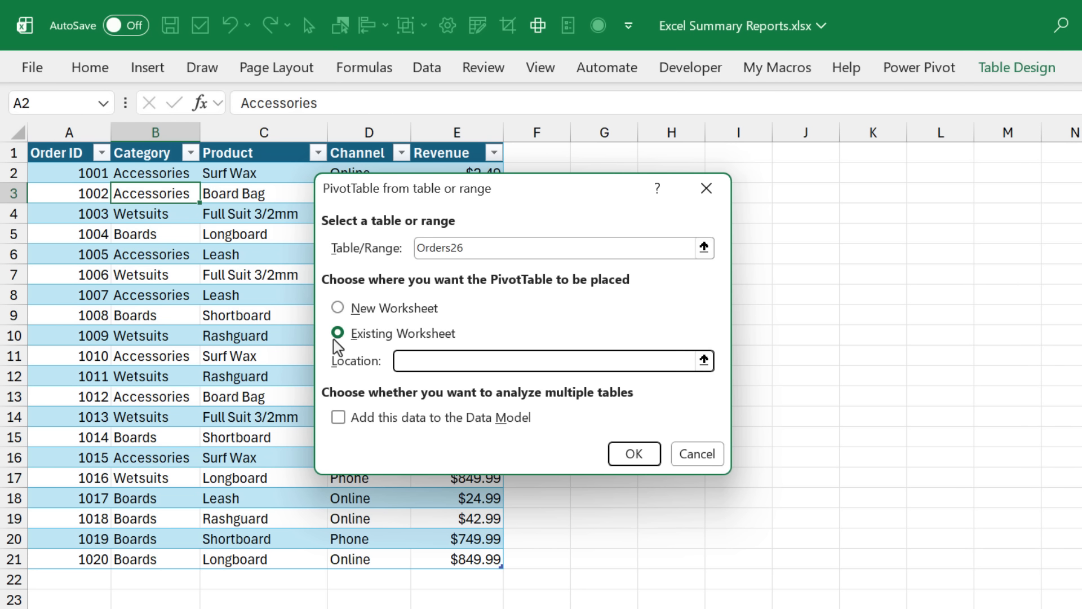
drag(543, 197, 801, 262)
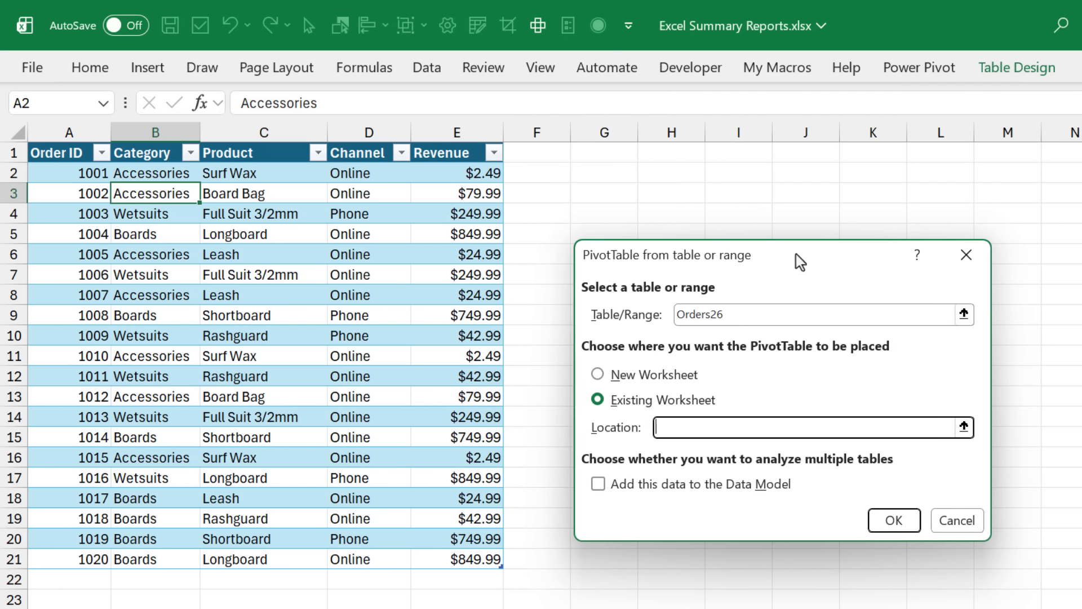
click(681, 174)
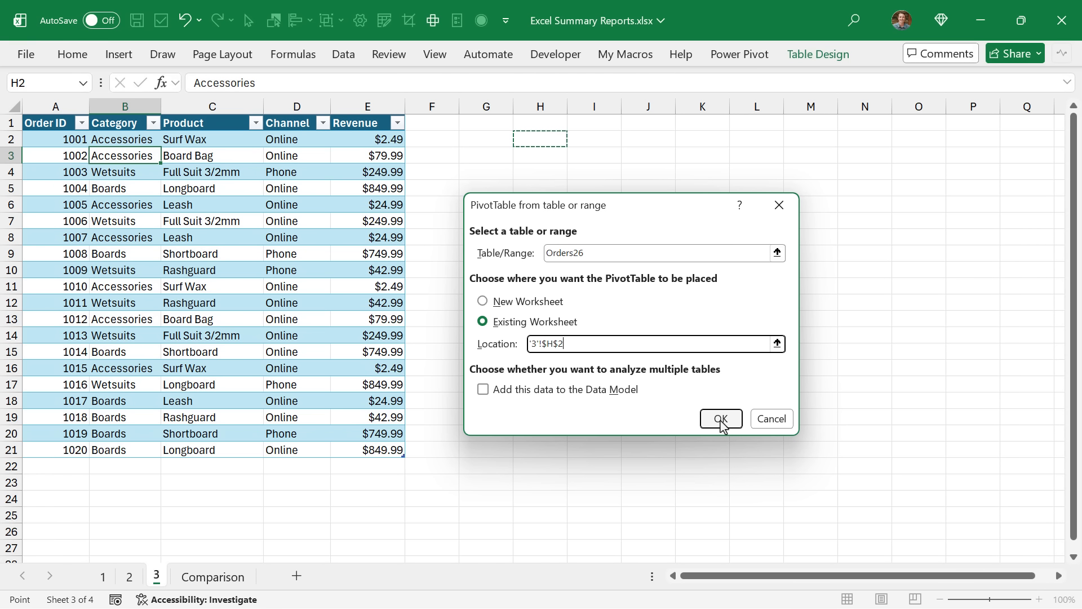
click(830, 484)
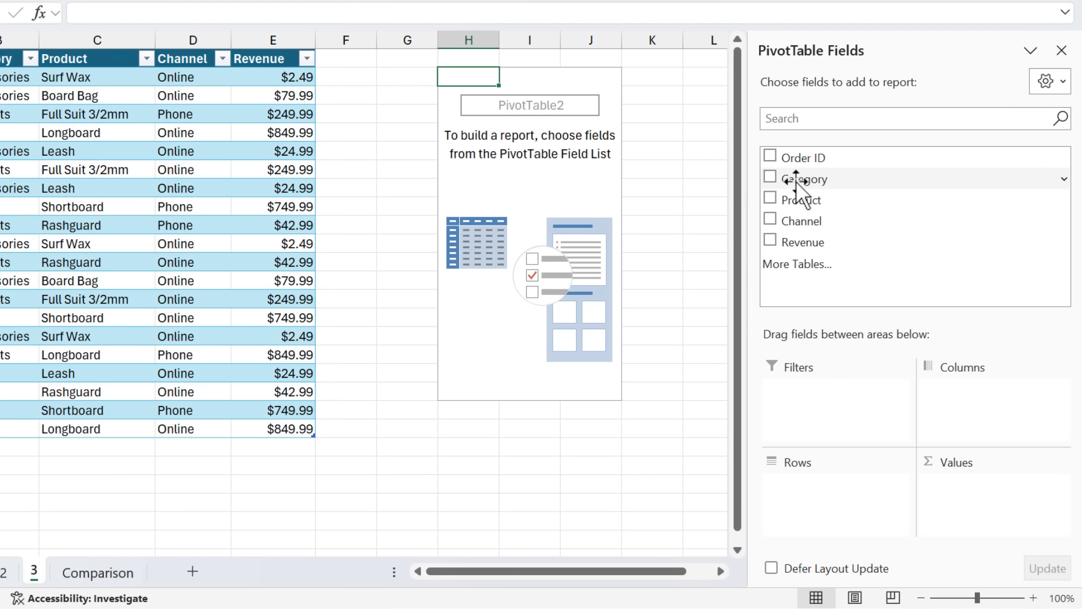
drag(796, 181, 807, 488)
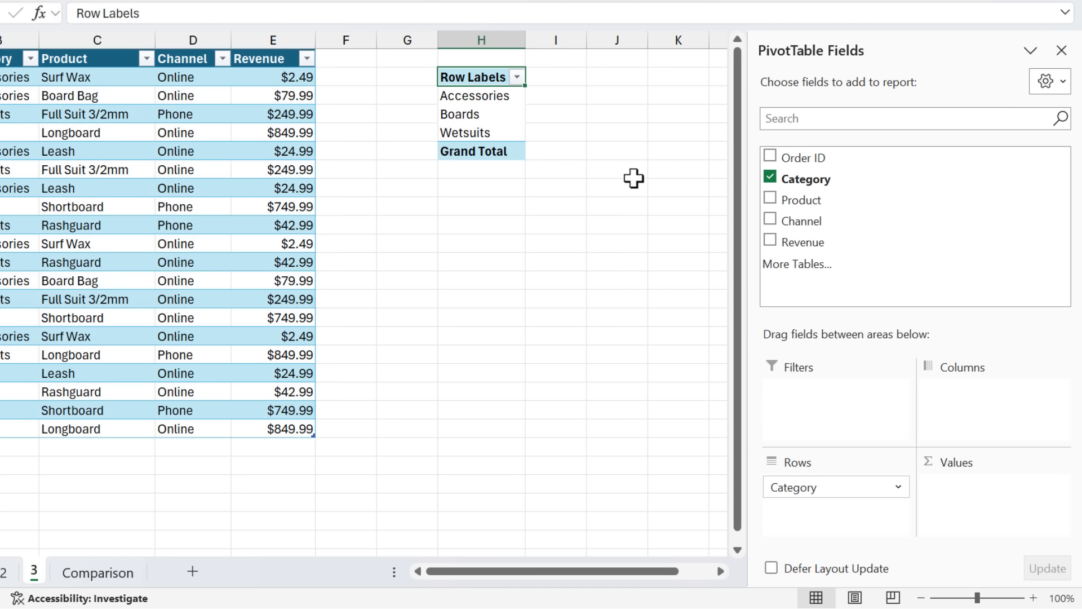
drag(789, 240, 981, 494)
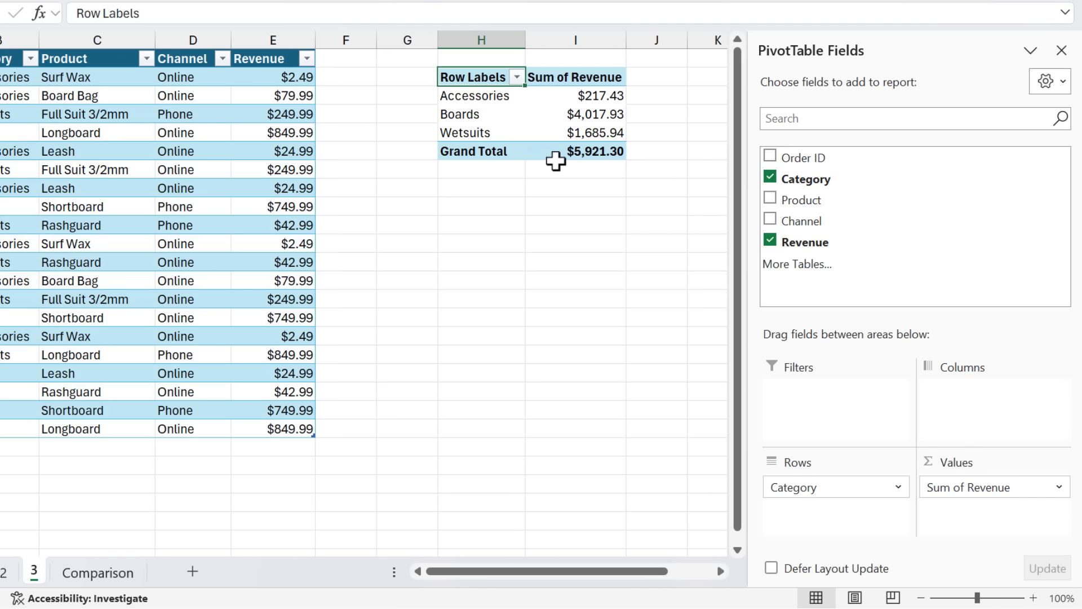
Step: Summarize the PivotTable's revenue values by Average, and switch them back to Sum
right_click(558, 96)
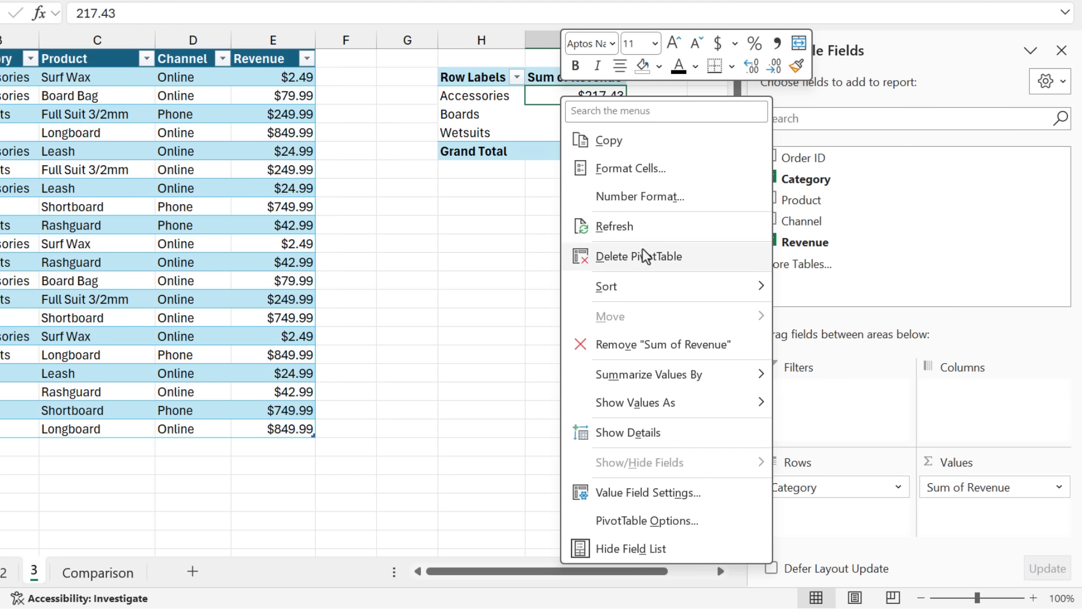
mouse_move(658, 377)
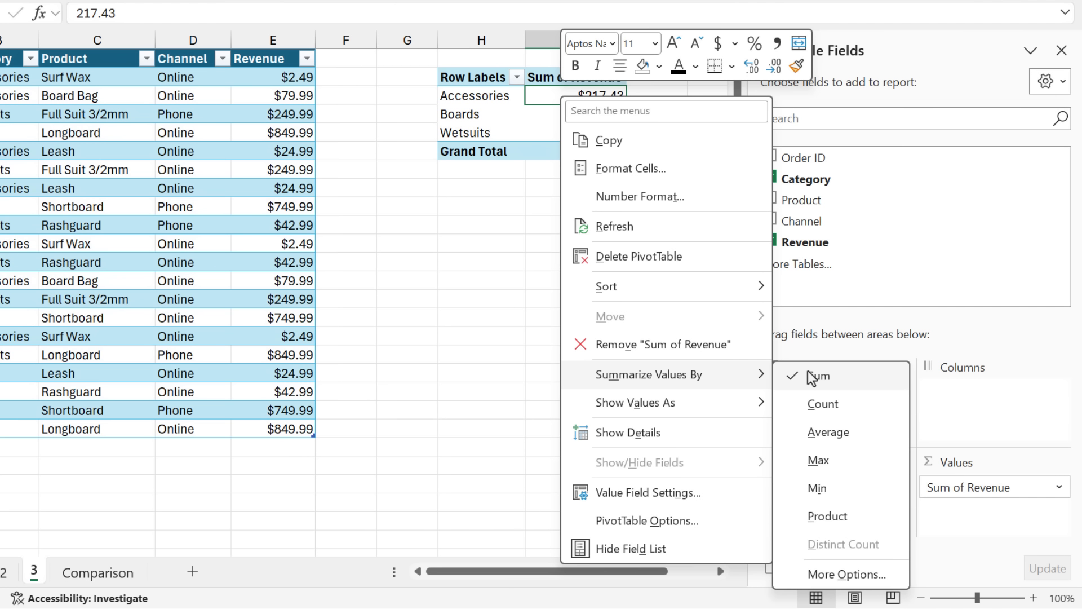
click(811, 437)
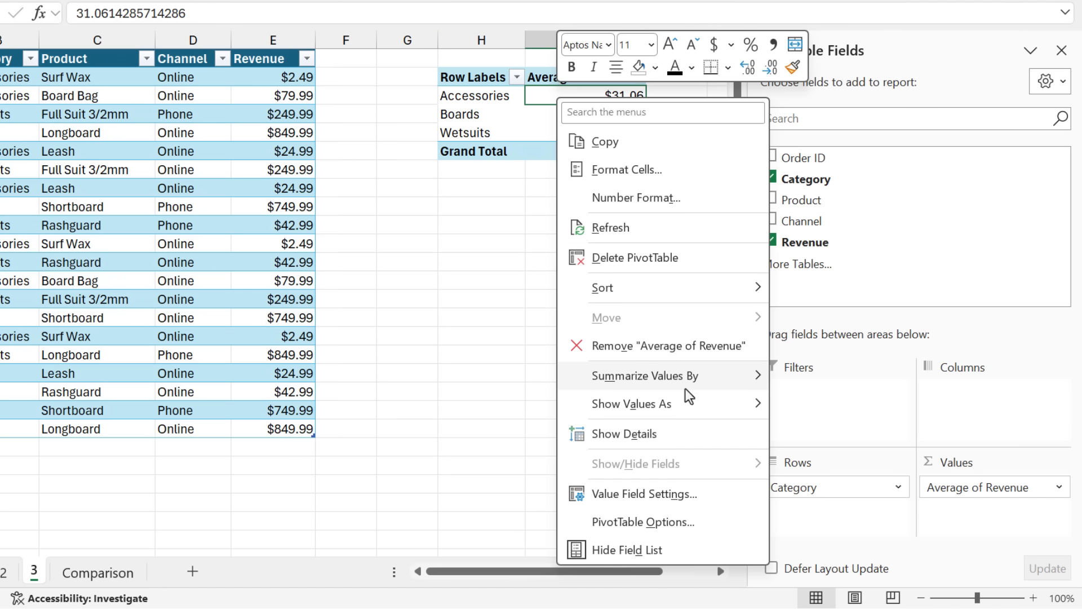
mouse_move(693, 380)
click(799, 381)
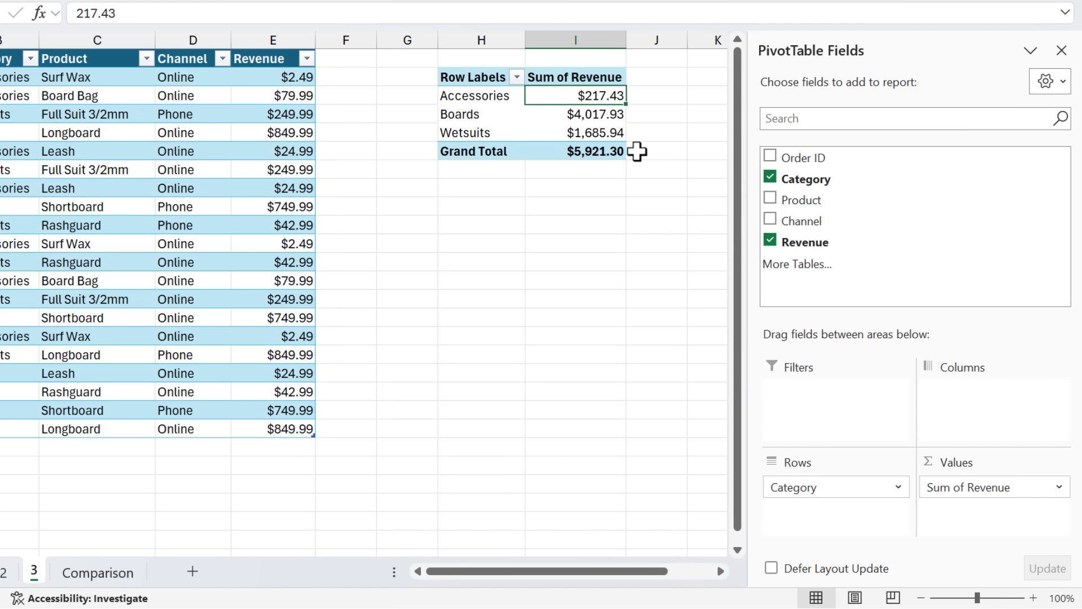
Step: Show the PivotTable's revenue values as % of Grand Total, and set them back to No Calculation
right_click(603, 97)
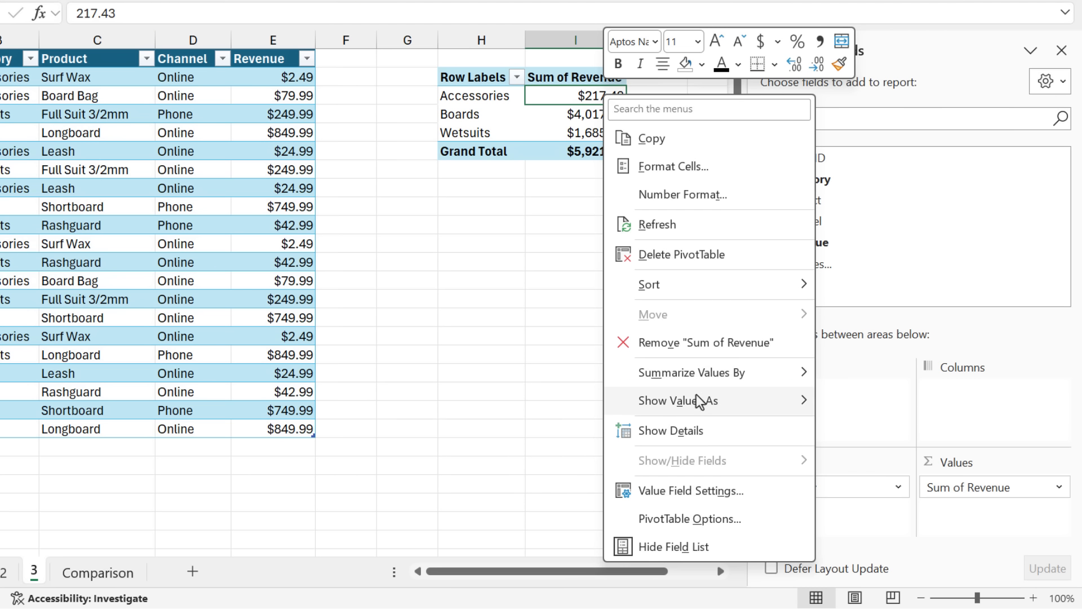
mouse_move(700, 402)
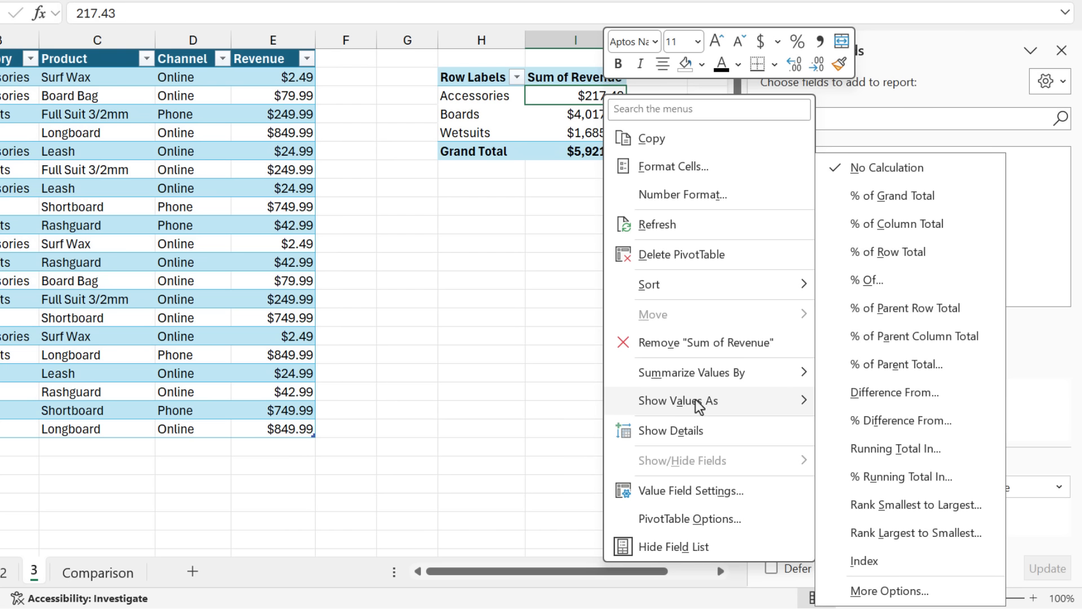
click(857, 200)
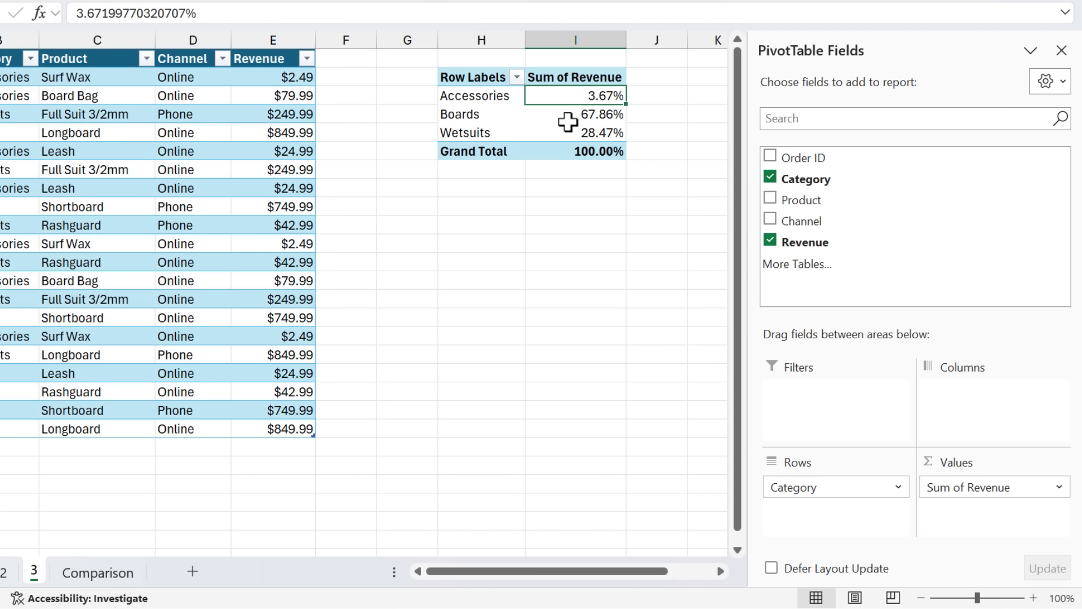
mouse_move(549, 94)
right_click(576, 97)
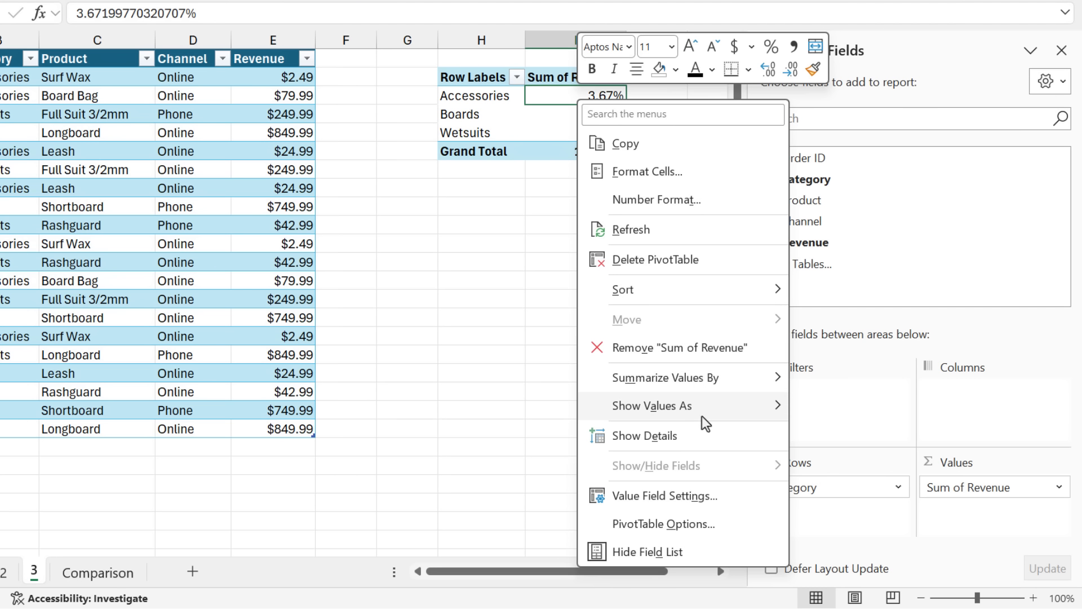
mouse_move(702, 411)
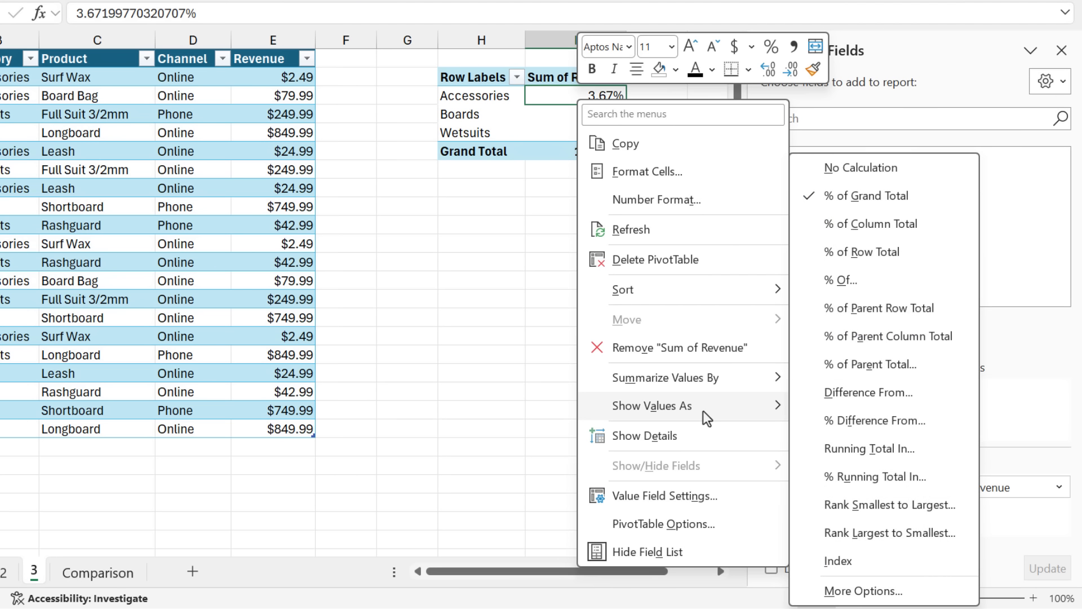
click(866, 167)
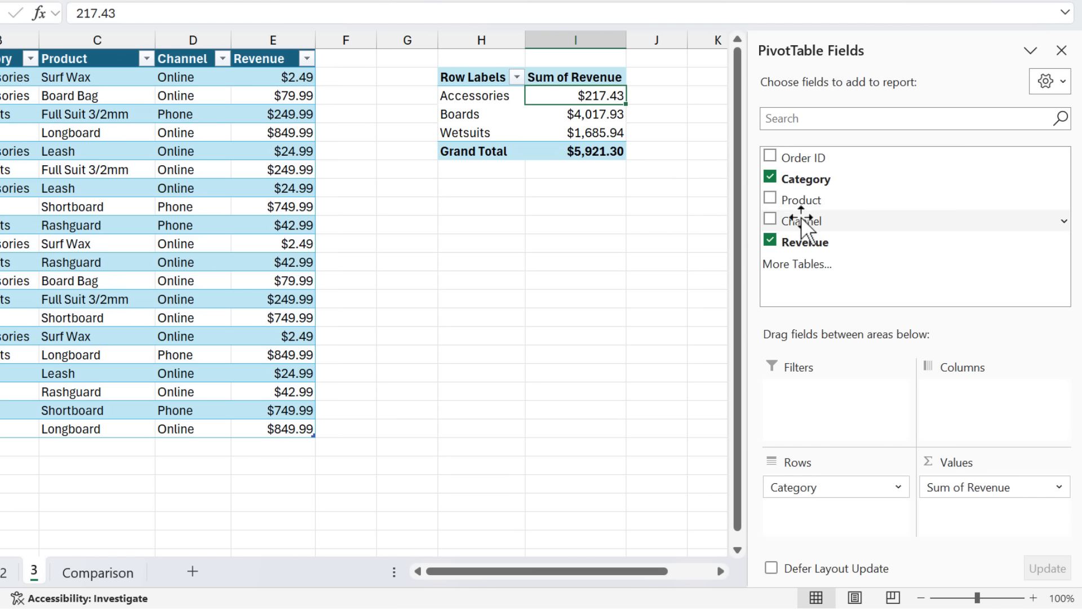
Step: Add Channel to the PivotTable's Columns area, and remove it from the report again
drag(787, 220, 954, 409)
drag(641, 570, 680, 577)
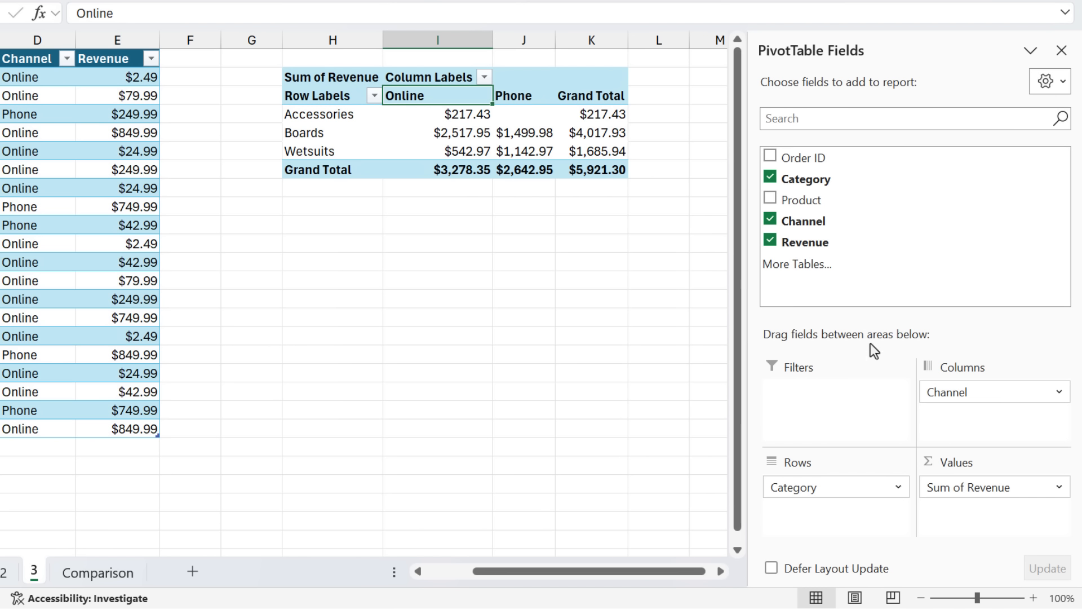
drag(952, 393, 681, 359)
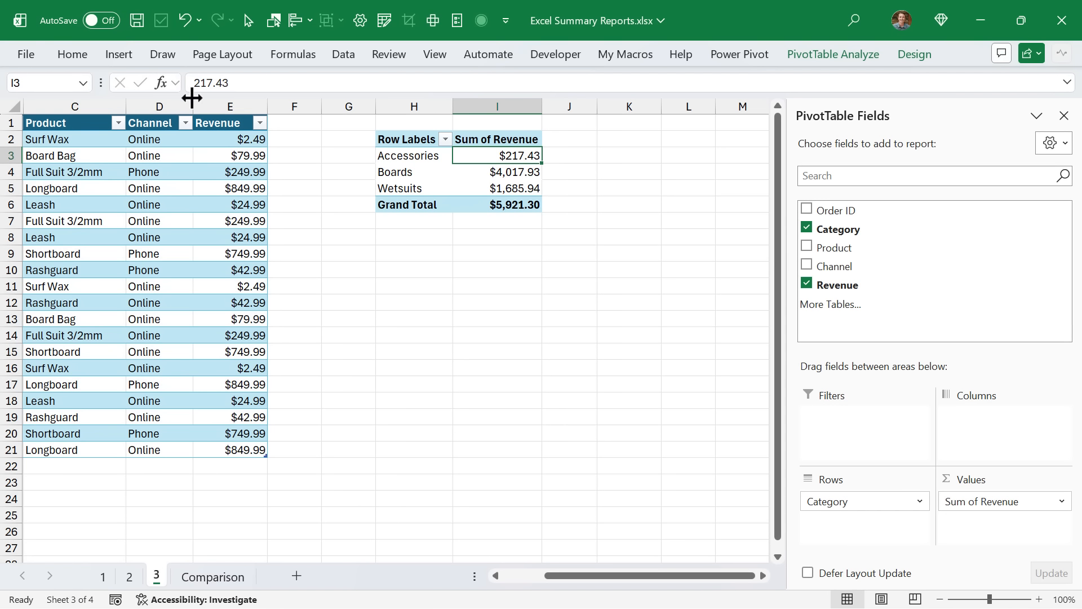
Step: Insert a column PivotChart of revenue by category based on the PivotTable
click(123, 57)
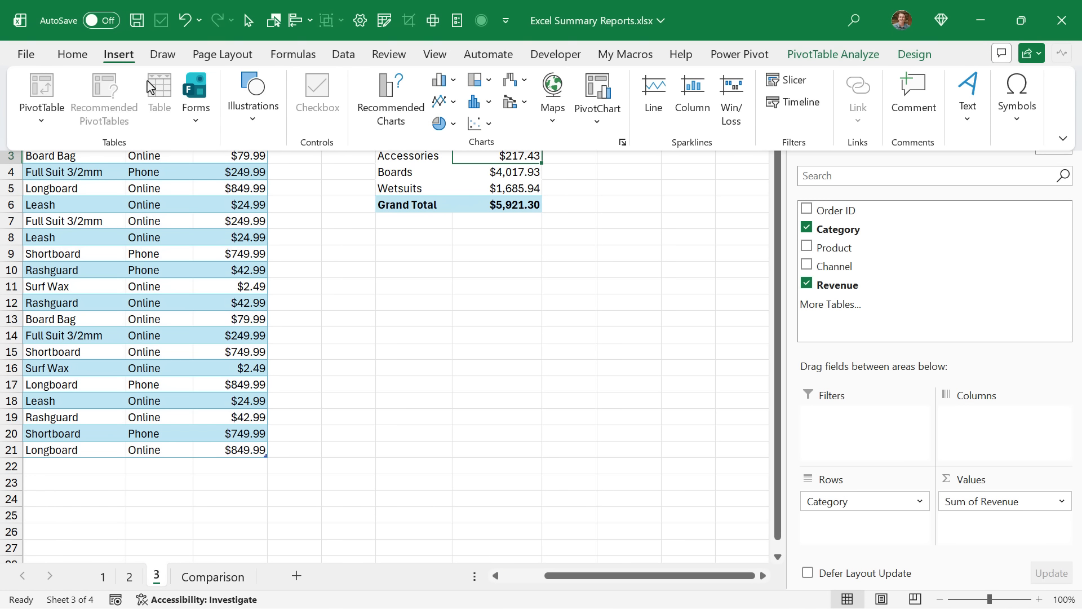
click(597, 90)
mouse_move(500, 227)
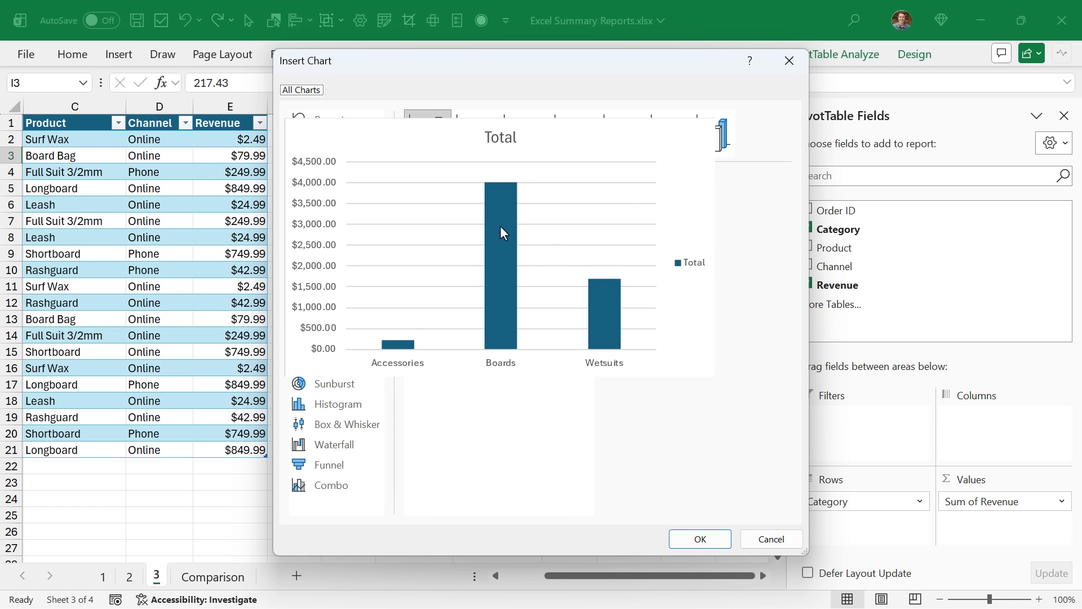
click(698, 537)
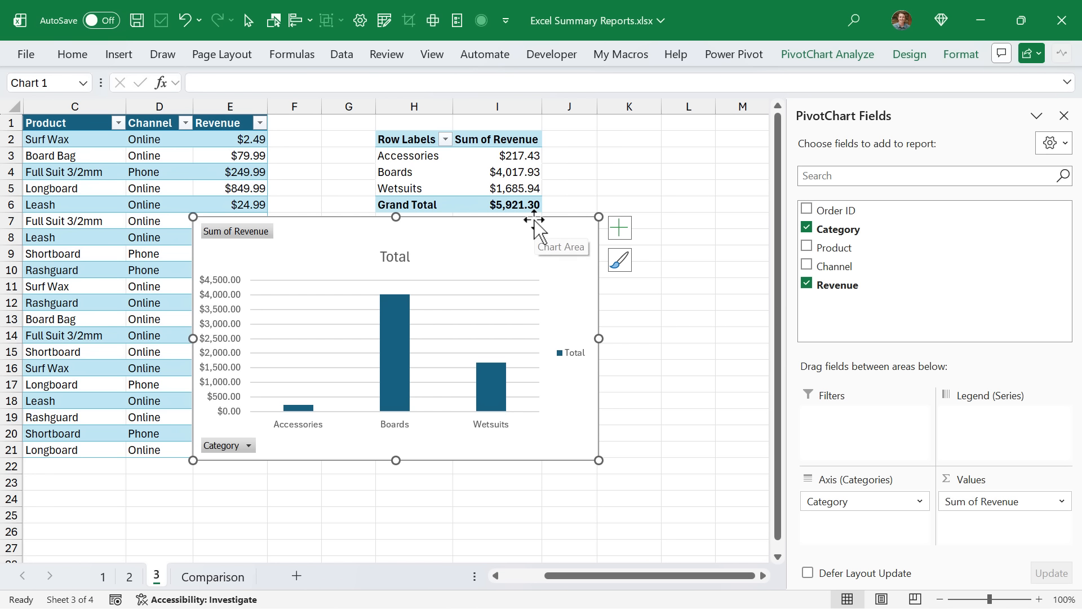
mouse_move(558, 239)
mouse_down()
mouse_move(877, 215)
mouse_move(554, 224)
mouse_up()
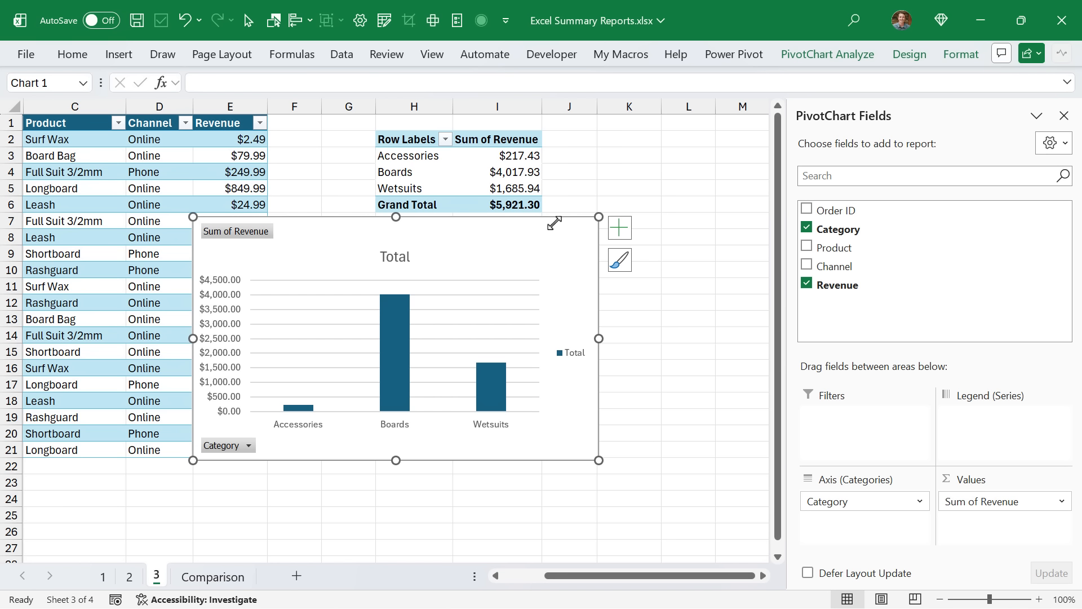
Step: Move the PivotChart below the PivotTable and add Channel to its Legend (Series) area
drag(343, 216, 505, 233)
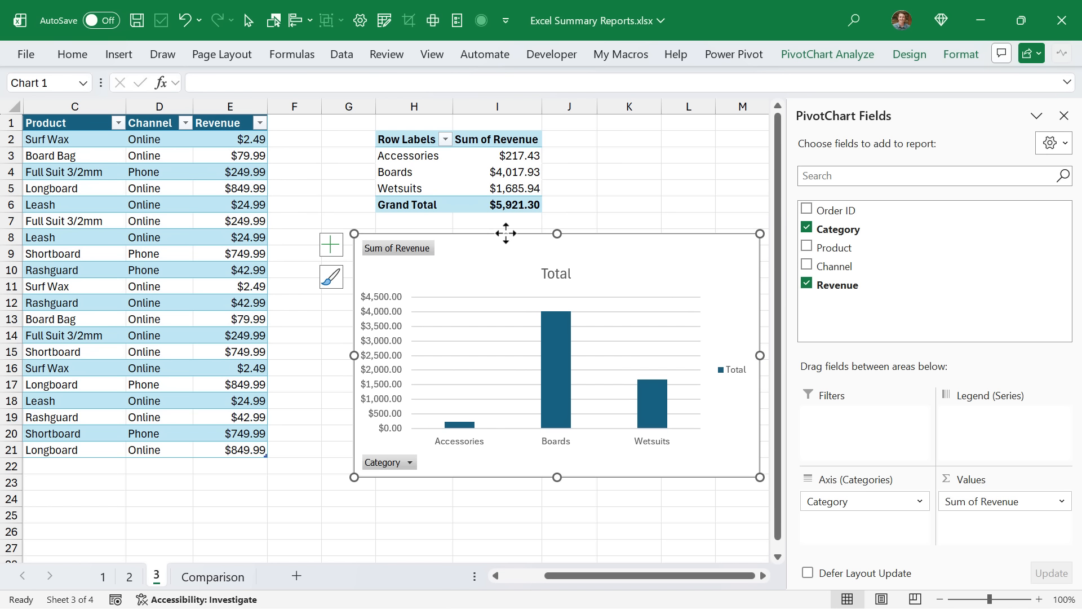
drag(824, 267, 980, 422)
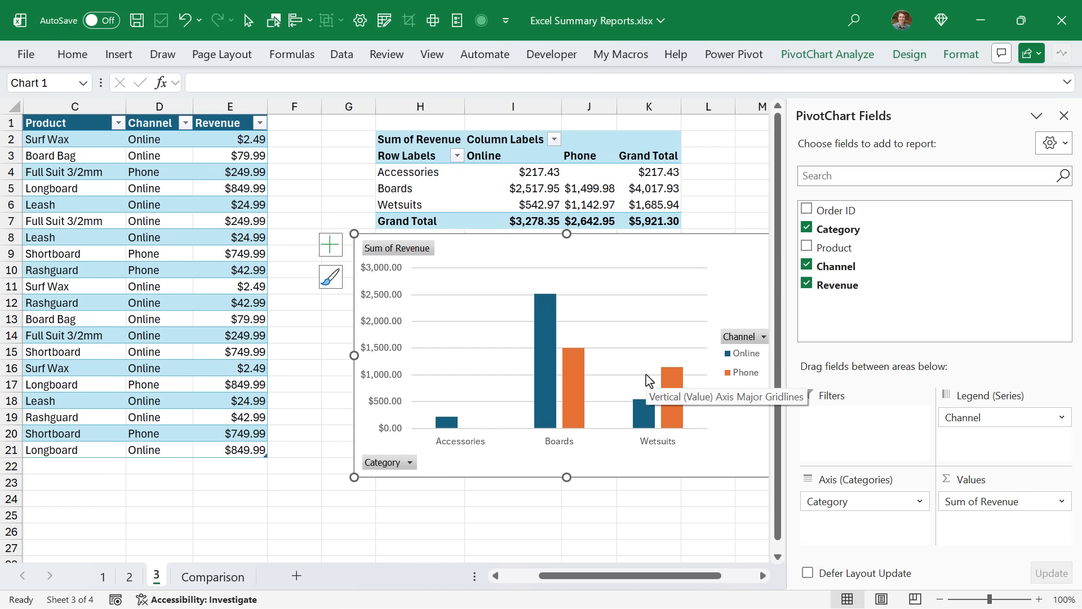
Step: Insert a slicer for the Channel field and place it beside the PivotChart, around columns N to P
click(125, 58)
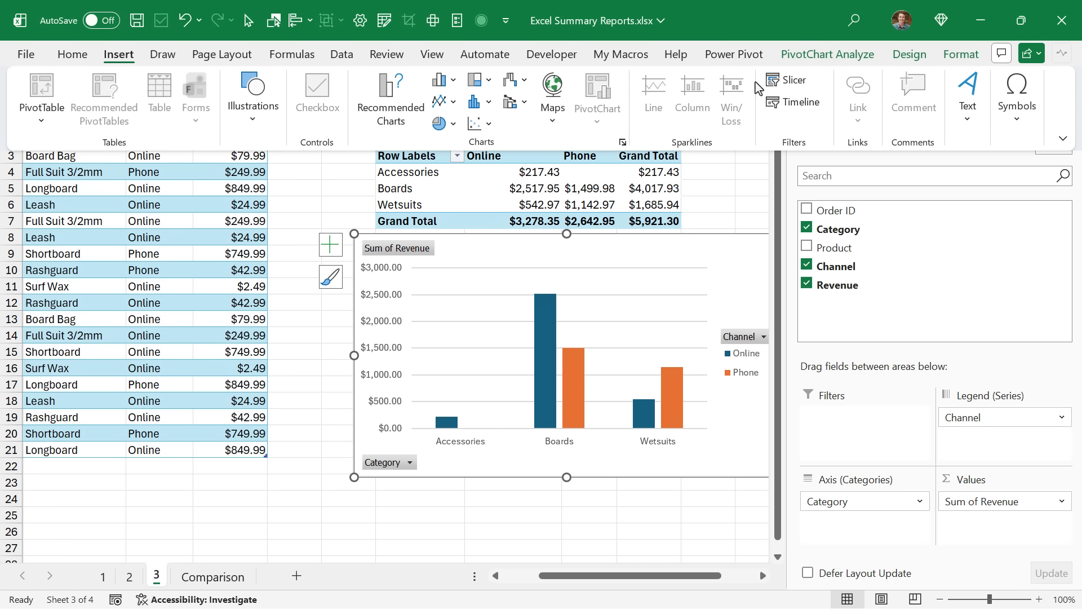
click(788, 85)
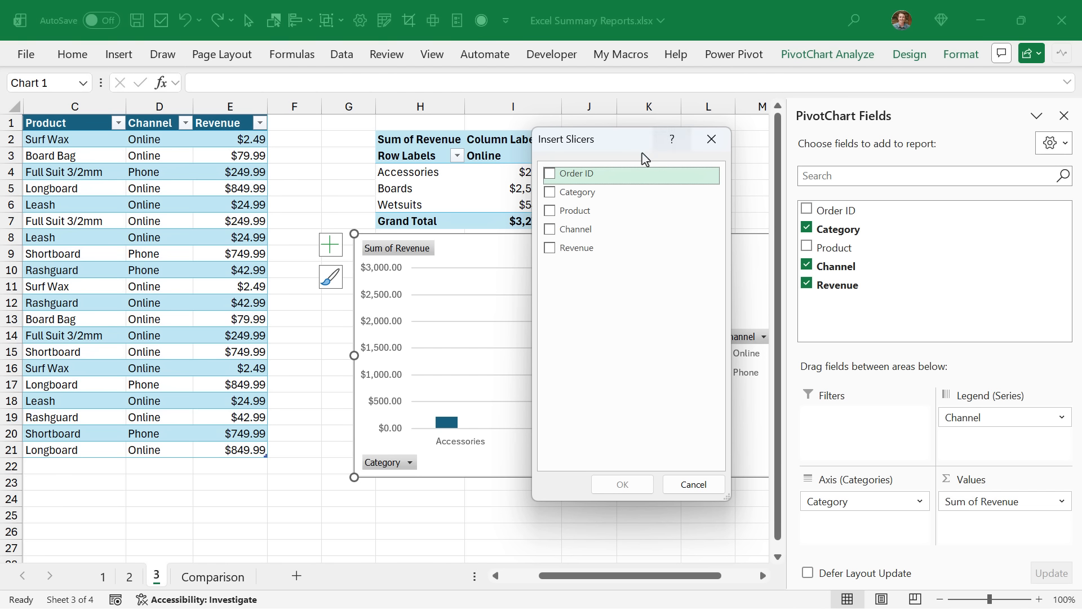
click(550, 229)
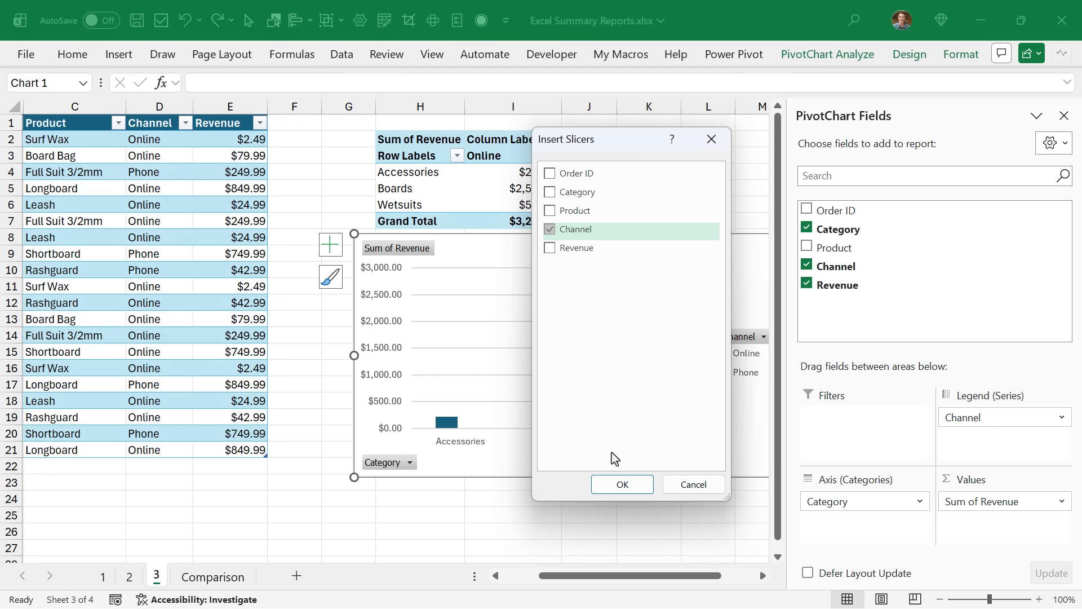
click(622, 485)
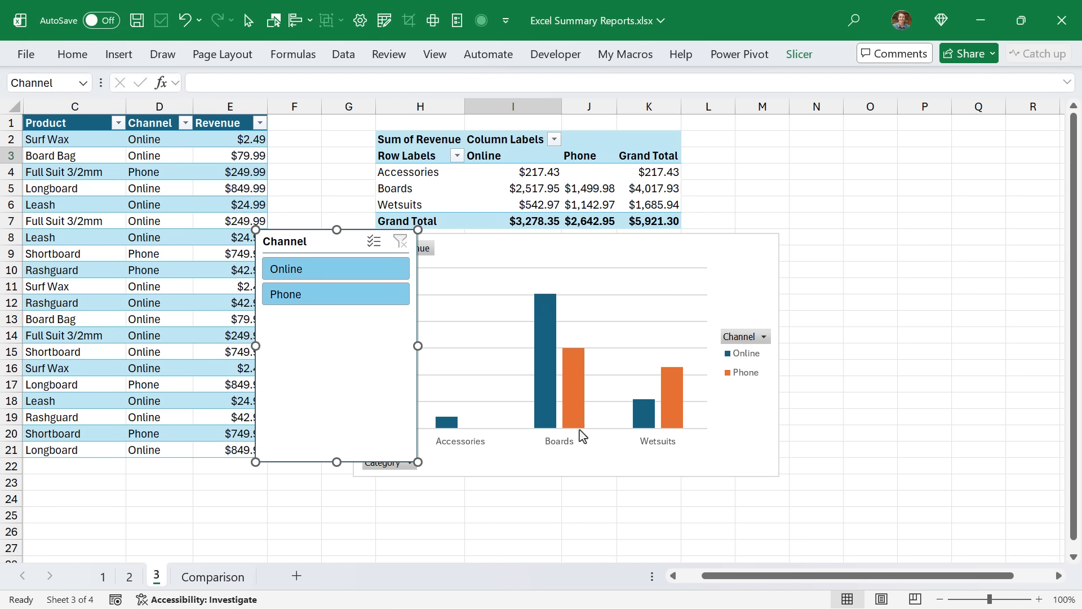
drag(314, 231, 854, 132)
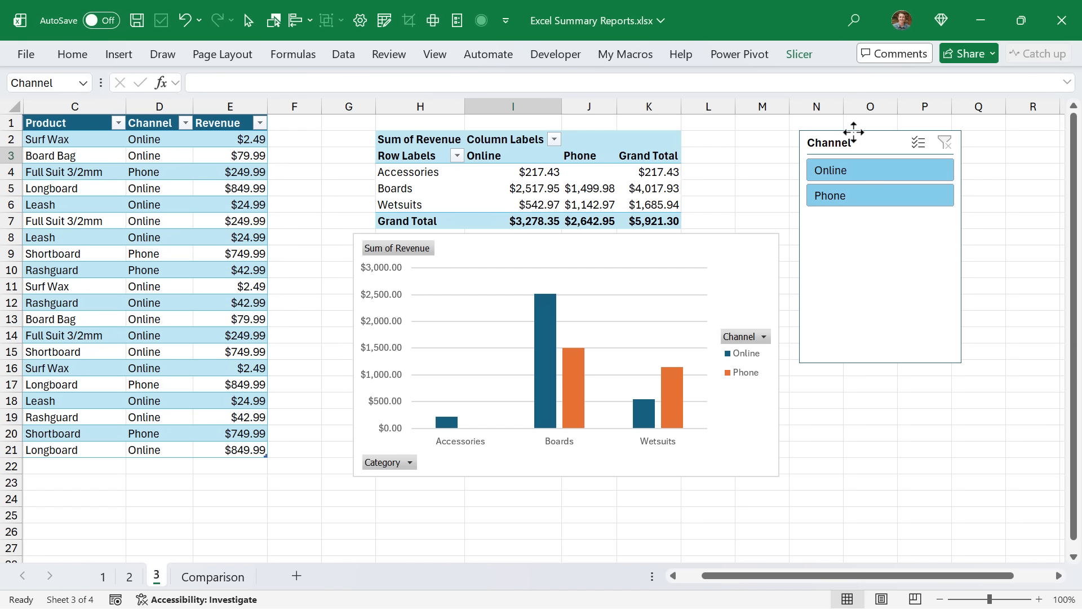
Step: Remove Channel from the PivotTable's Columns area and deselect the report
click(648, 172)
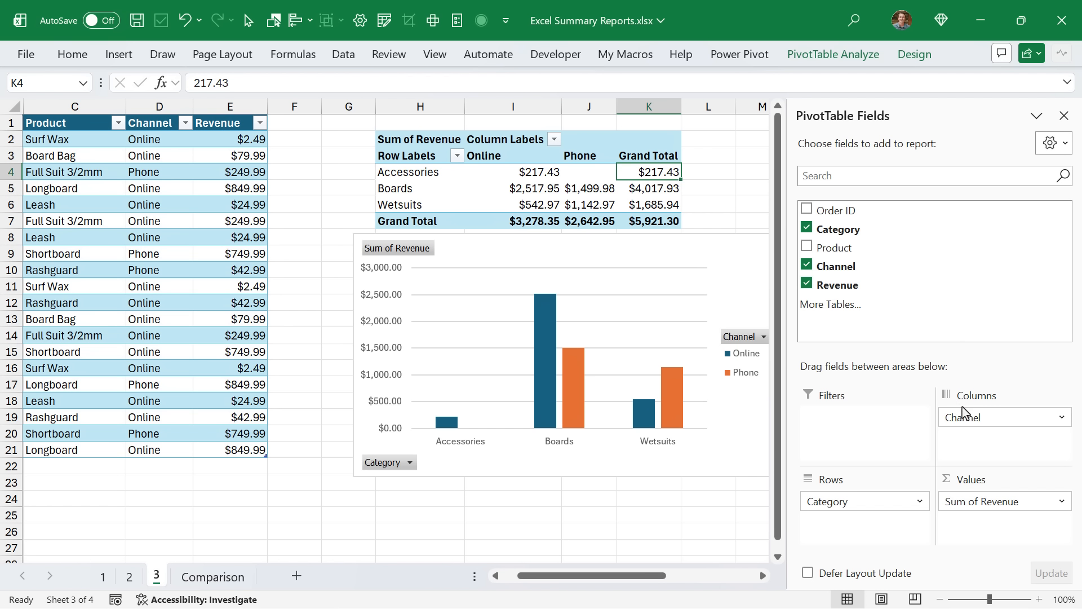
drag(969, 415, 740, 380)
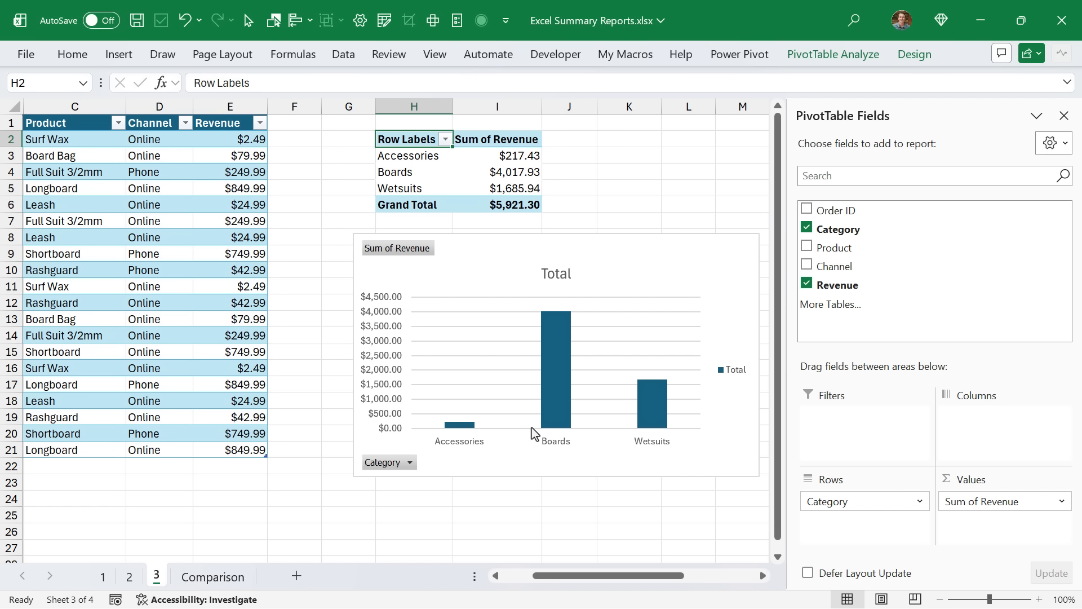
click(599, 505)
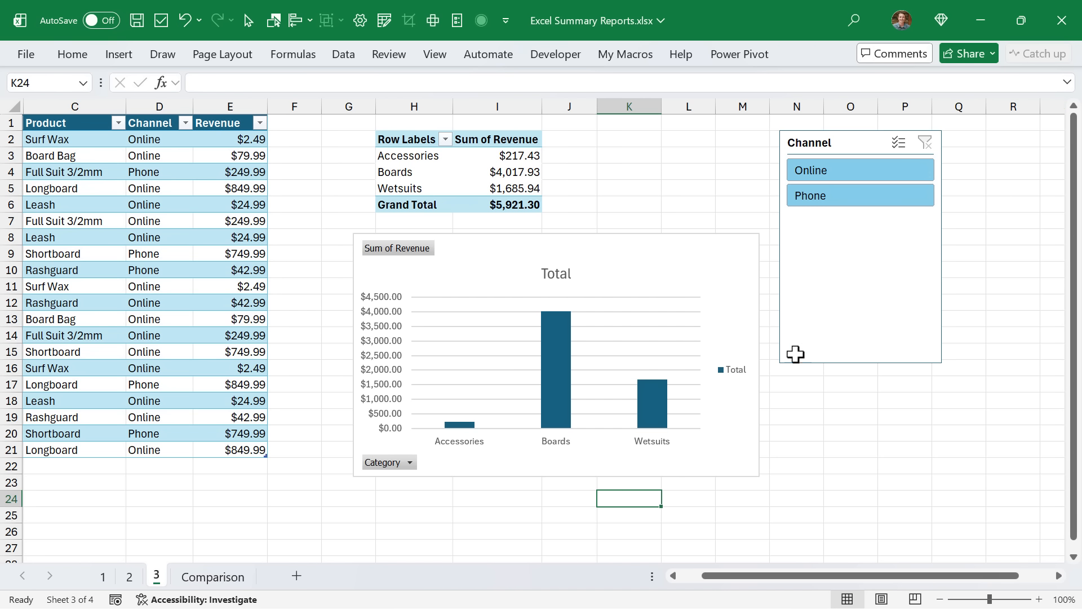
Step: Filter the report with the Channel slicer by Online, switch it to Phone, and clear the slicer's filter
click(853, 178)
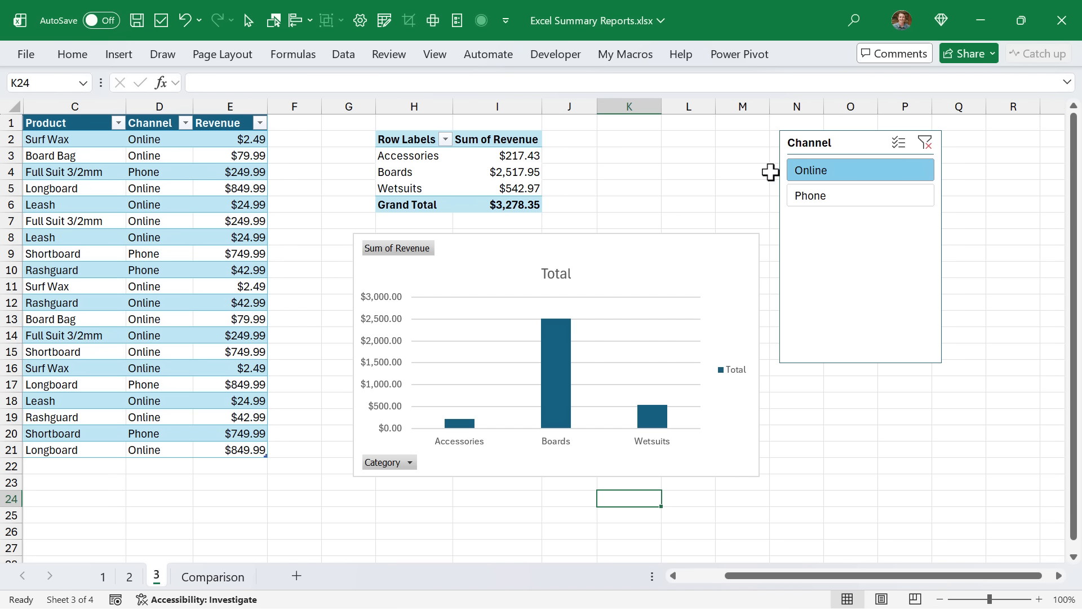
click(850, 200)
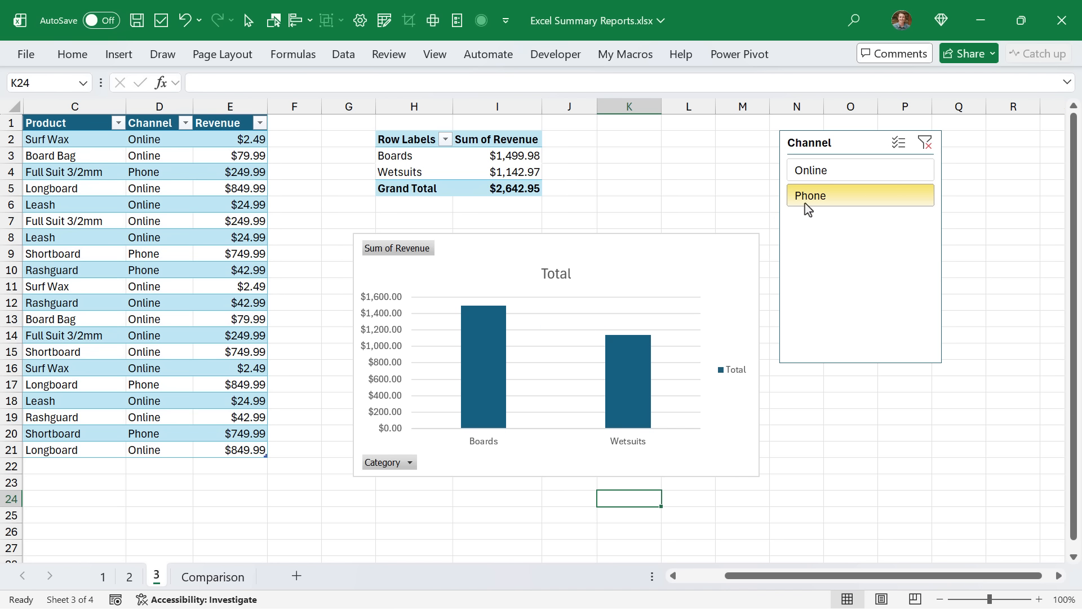
click(925, 144)
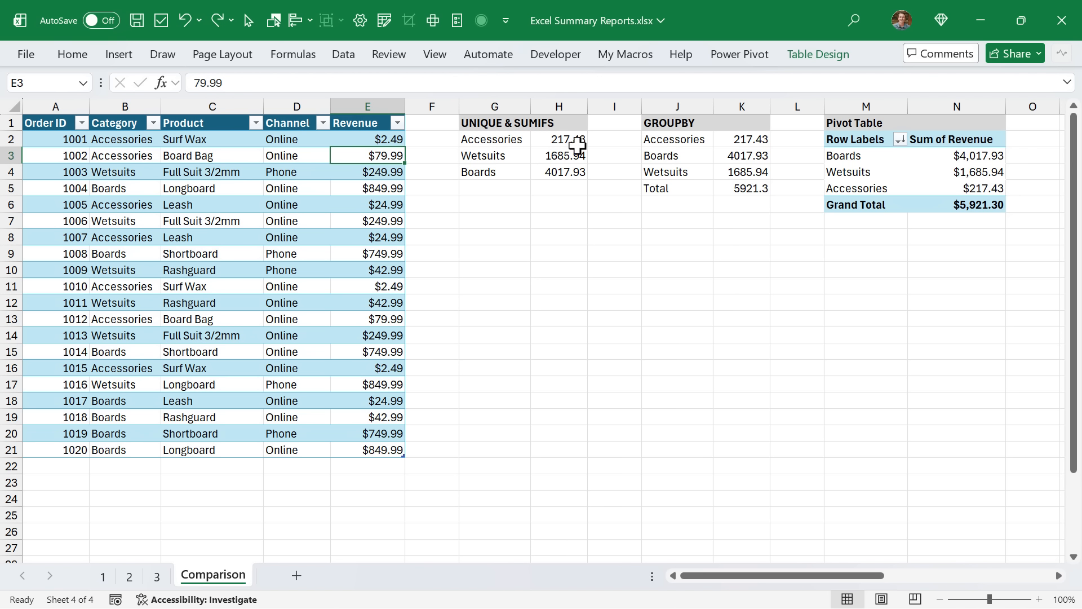
Step: Format the Total row of the GROUPBY report, J5:K5, with bold text and a light blue theme fill
click(560, 144)
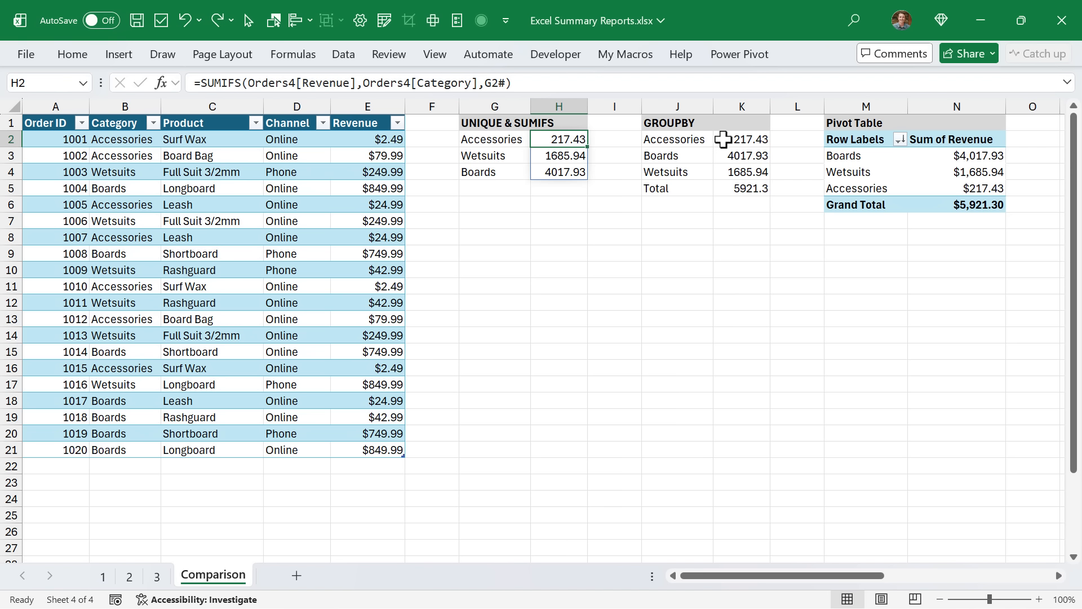
click(723, 138)
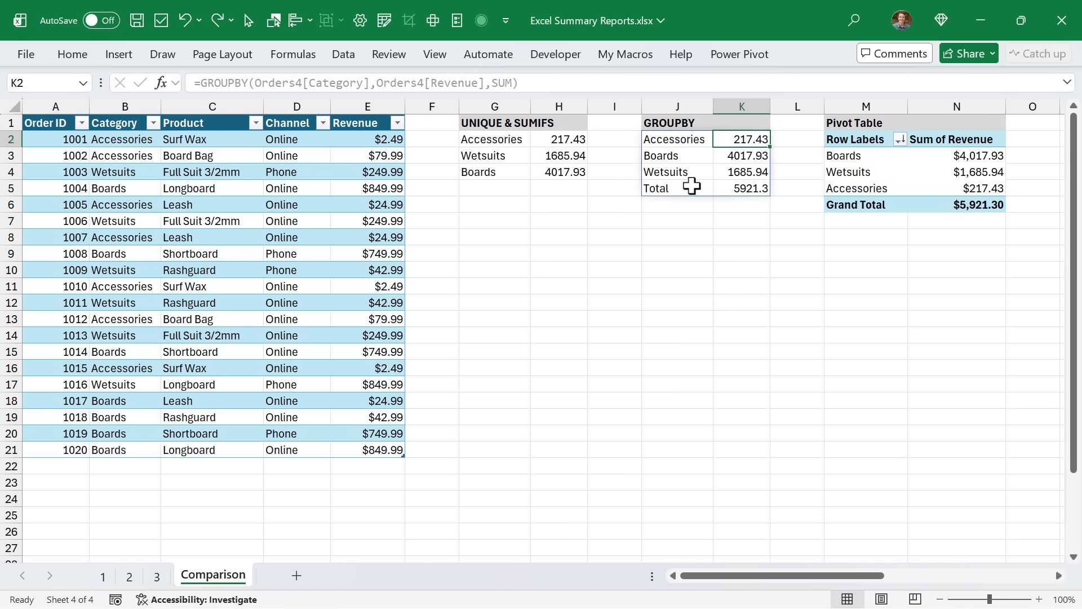
click(668, 188)
drag(712, 188, 715, 187)
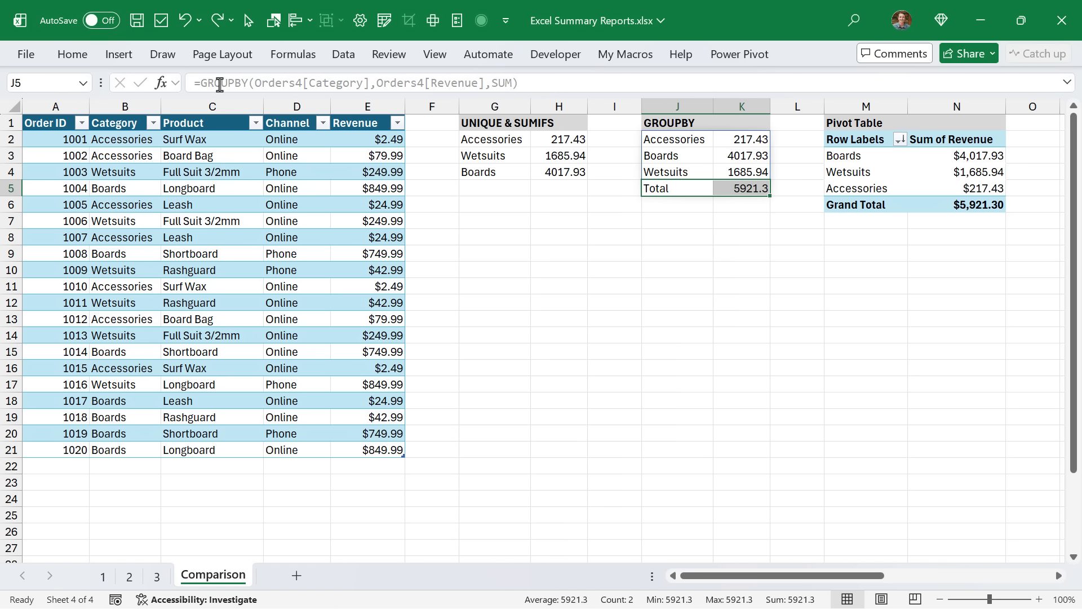
click(71, 56)
click(117, 101)
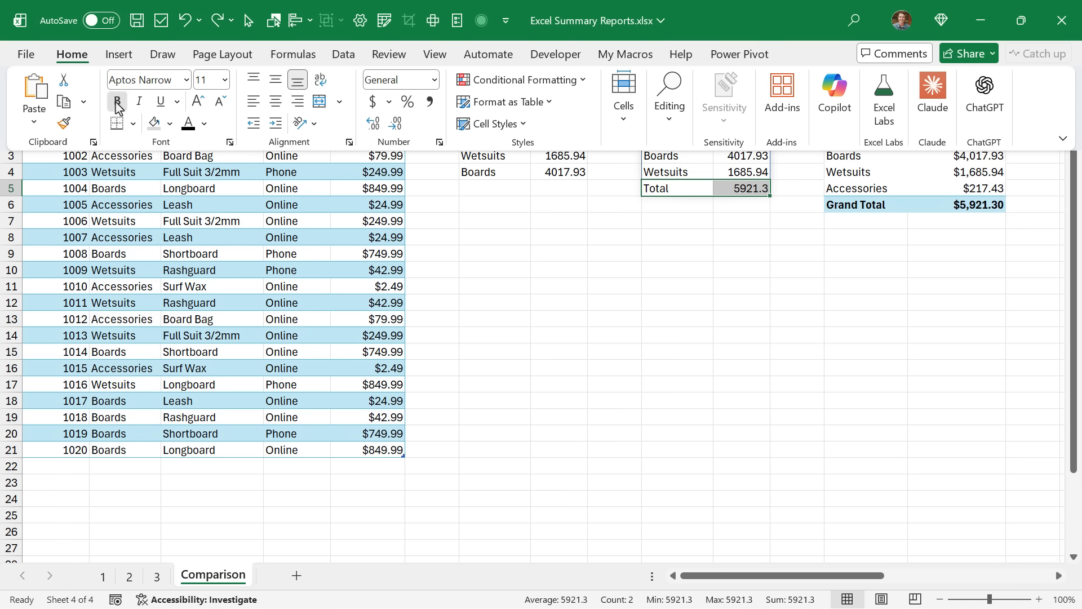
click(169, 123)
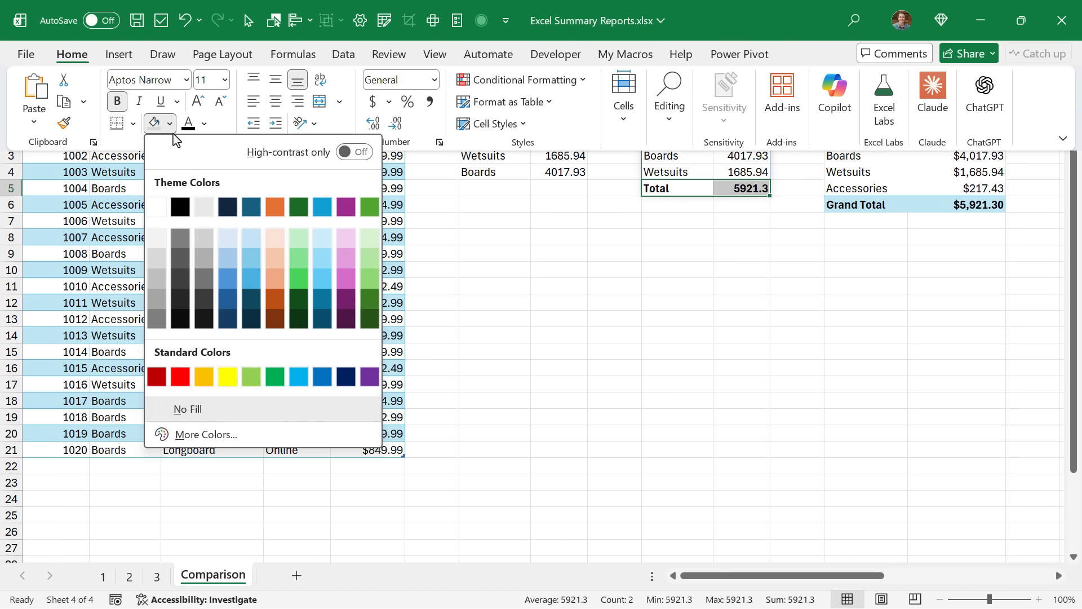
click(250, 239)
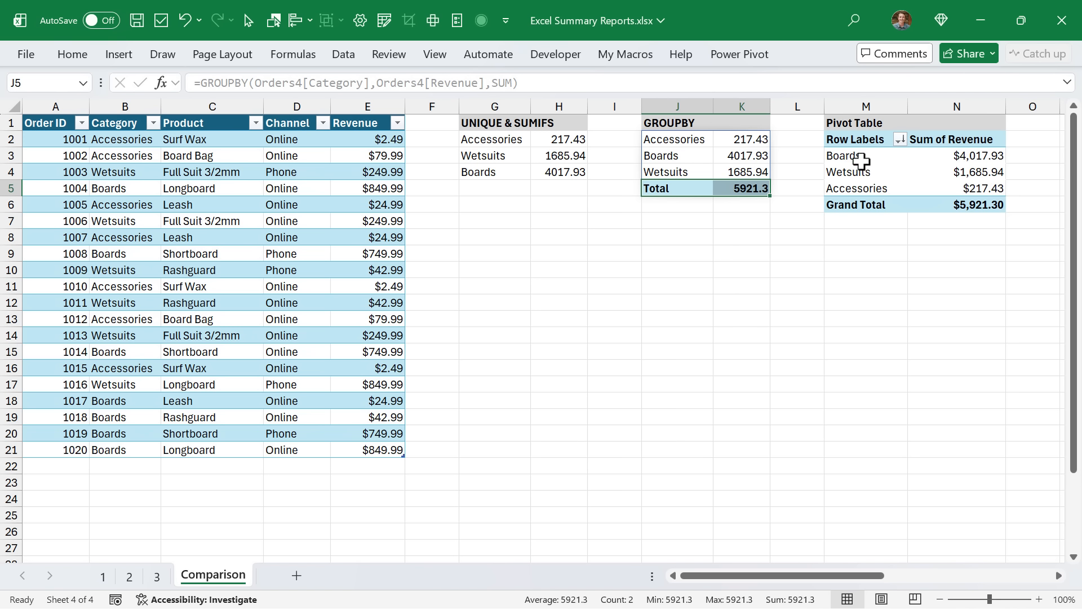
Step: Preview the available PivotTable styles on the comparison PivotTable without applying a different one
click(864, 156)
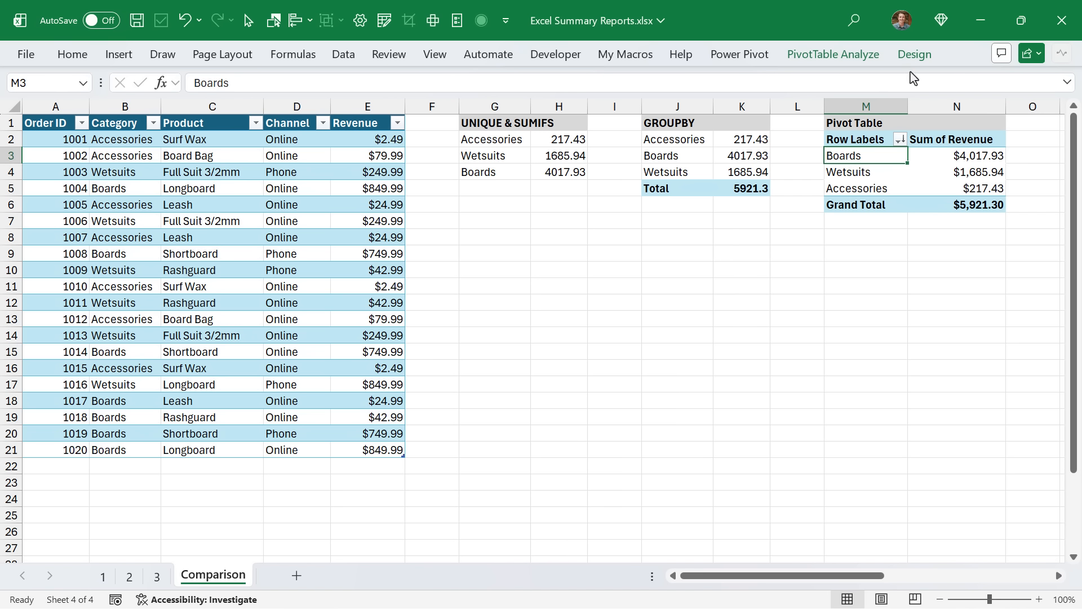
click(914, 54)
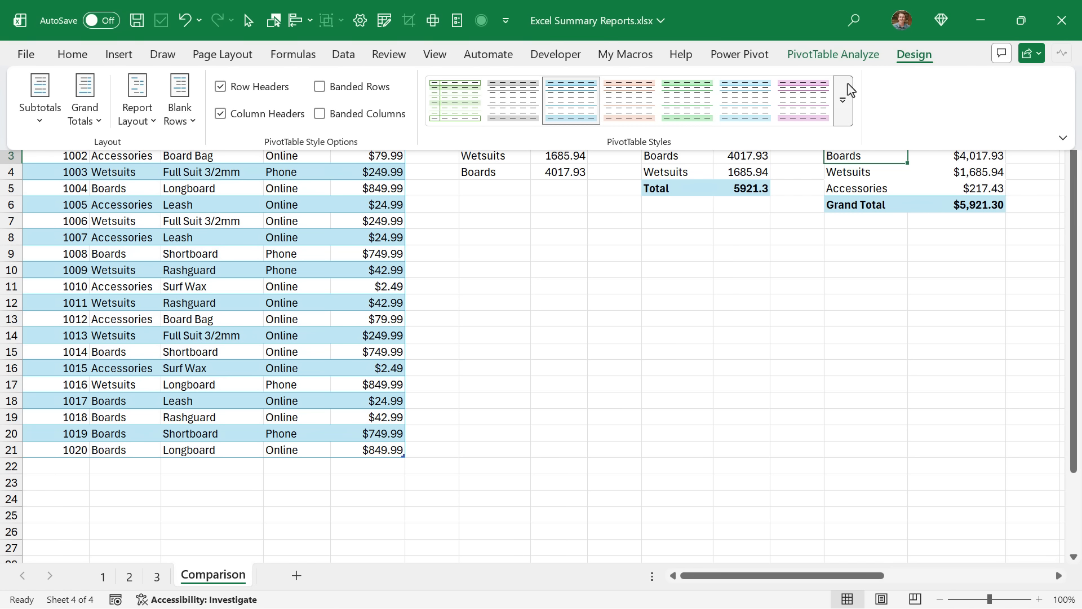
click(847, 92)
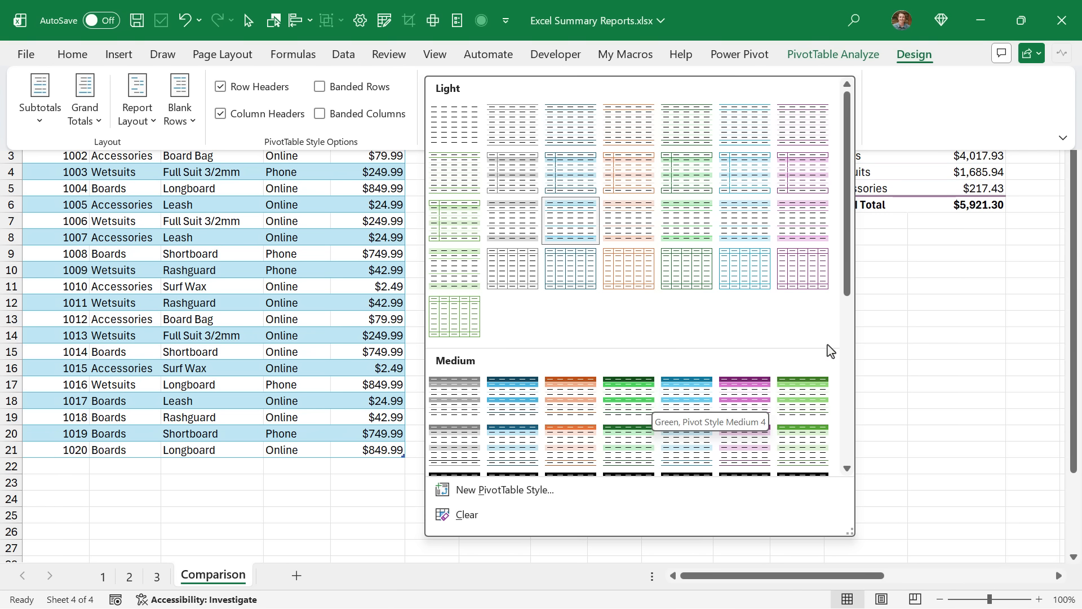
click(890, 232)
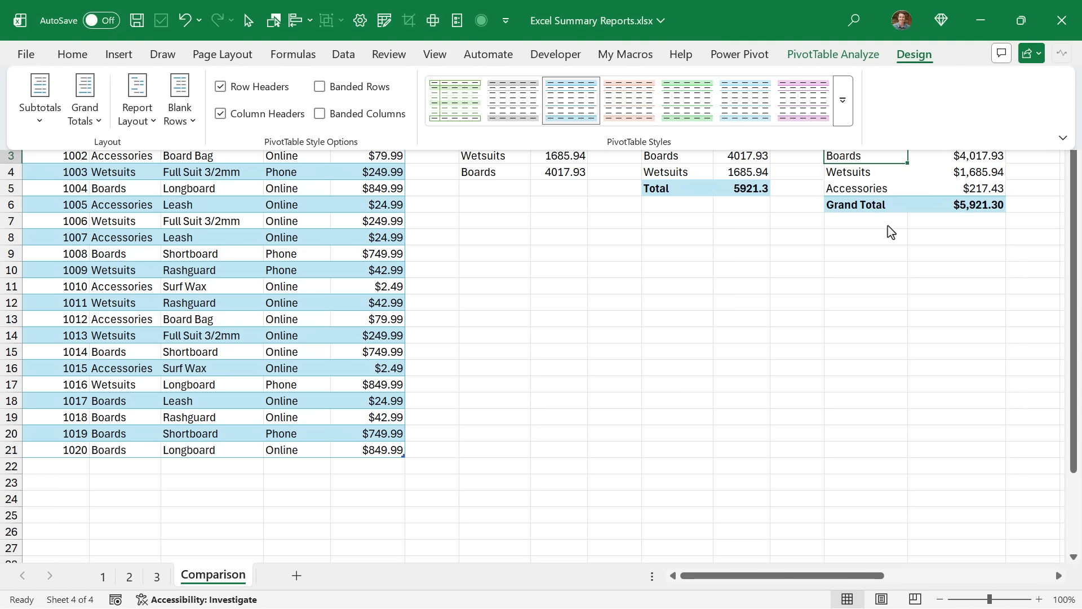
click(889, 230)
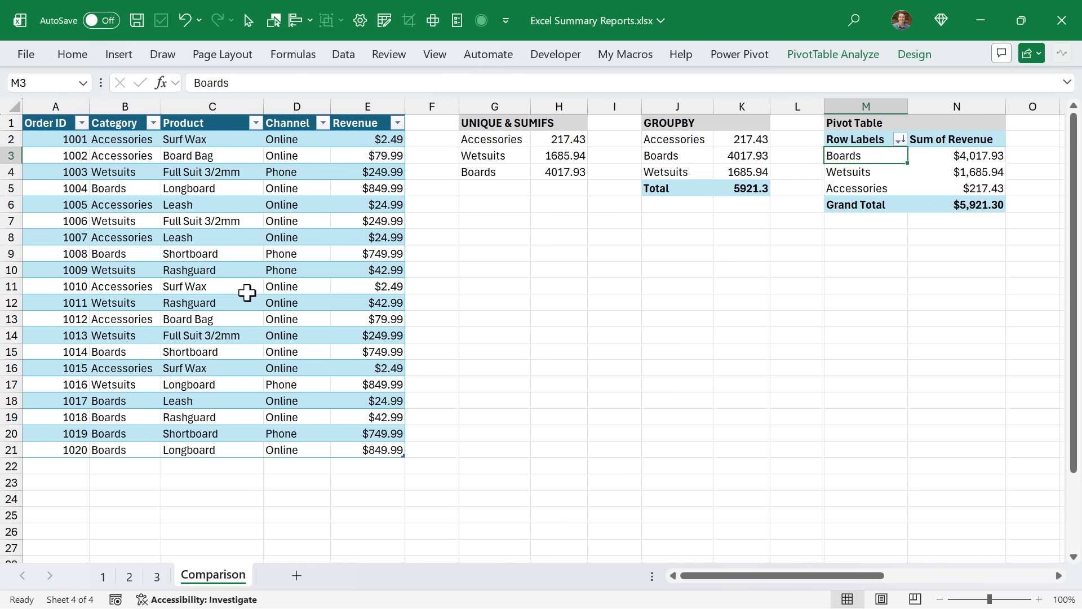
Step: Copy the two extra orders in A31:E32 and paste them at A22, directly under the order table
scroll(230, 301, down, 1)
scroll(230, 300, down, 3)
scroll(230, 299, up, 1)
drag(60, 468, 357, 485)
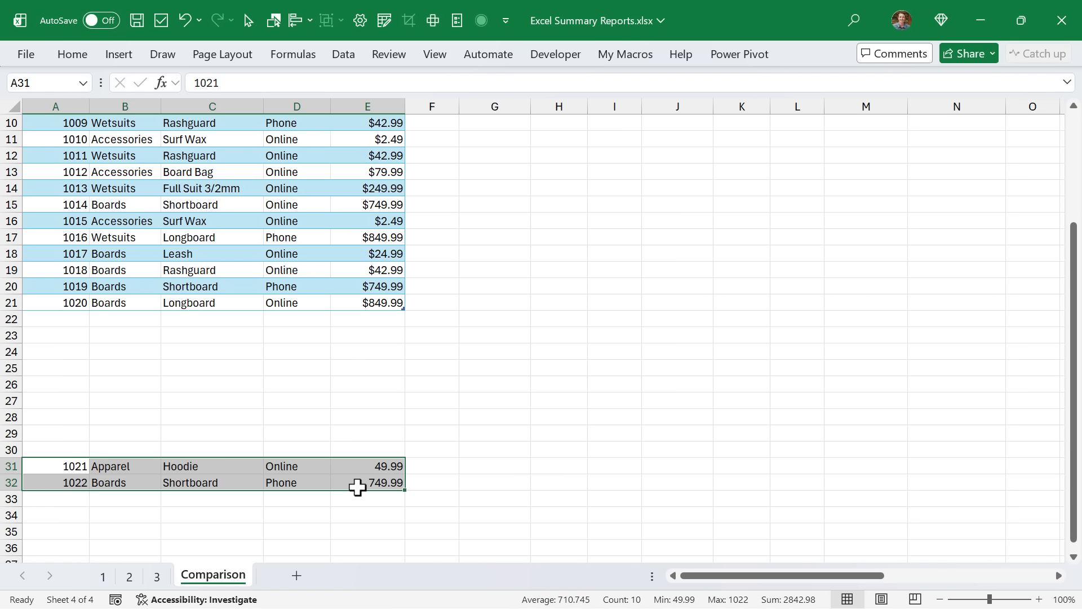
key(ctrl+c)
click(49, 318)
scroll(51, 316, up, 3)
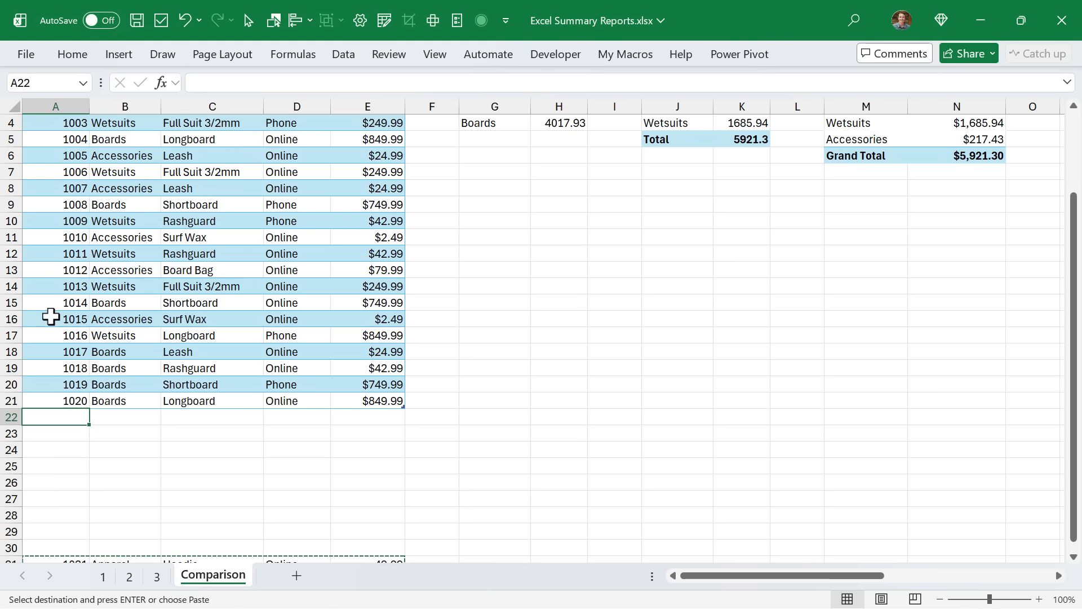
key(Return)
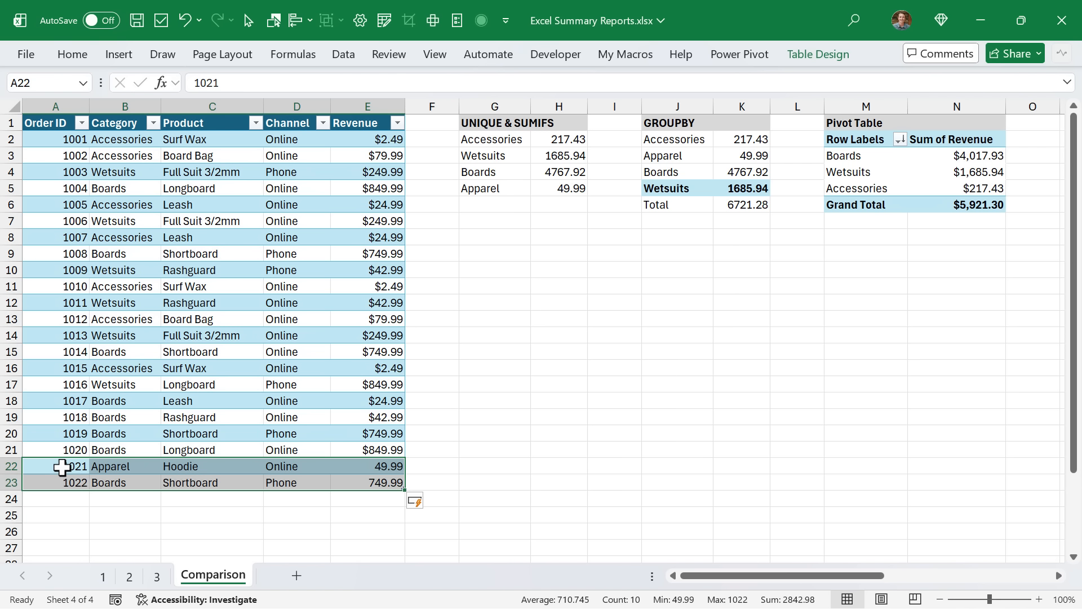
Step: Inspect the pasted Apparel order's revenue, the UNIQUE formula in G2 and the SUMIFS formula in H2
click(334, 464)
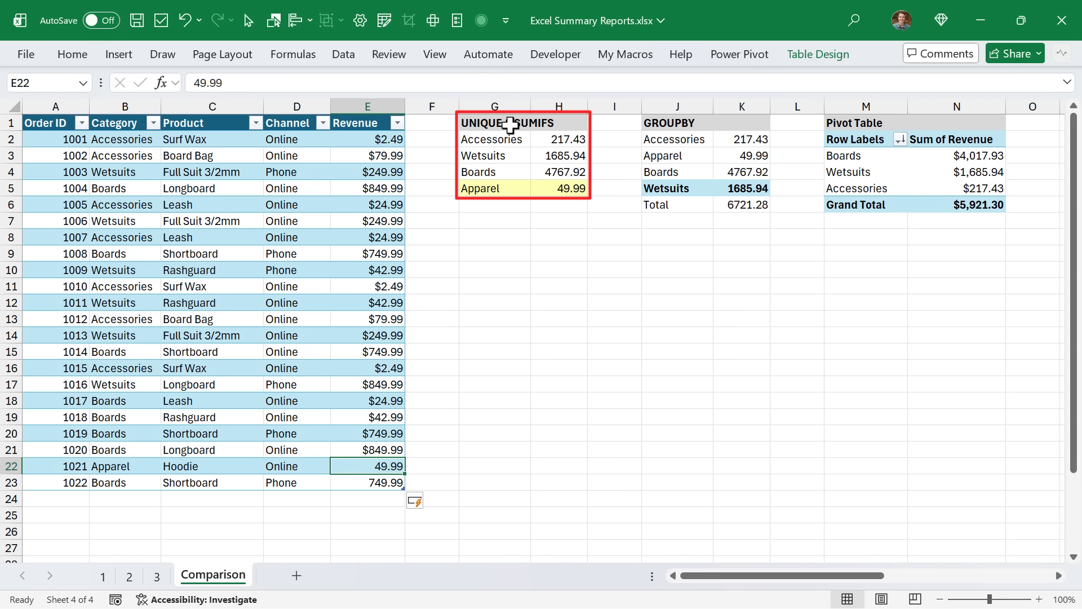
click(507, 142)
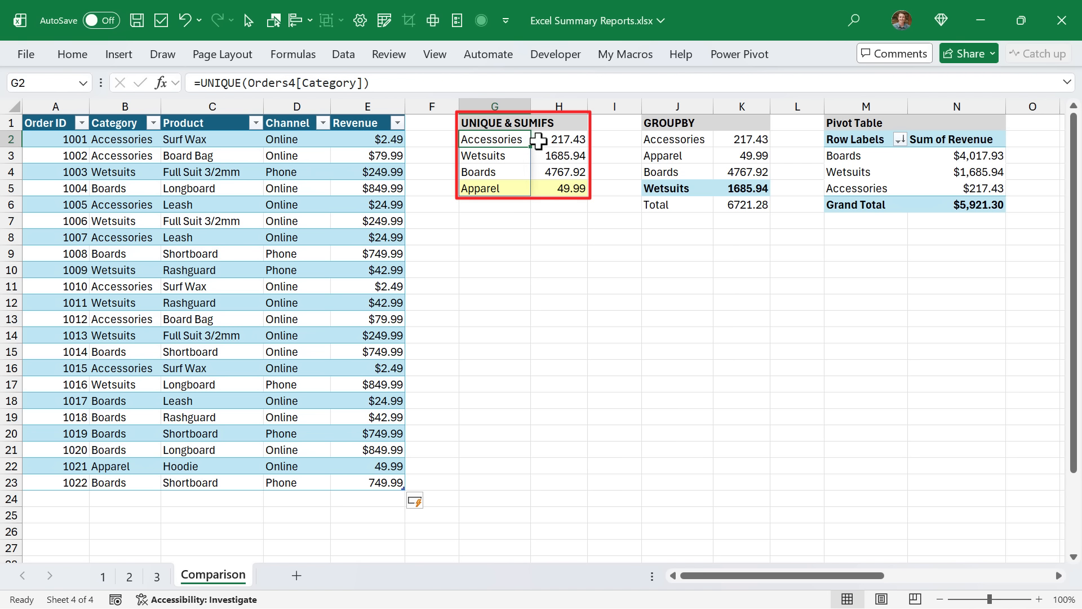
click(538, 141)
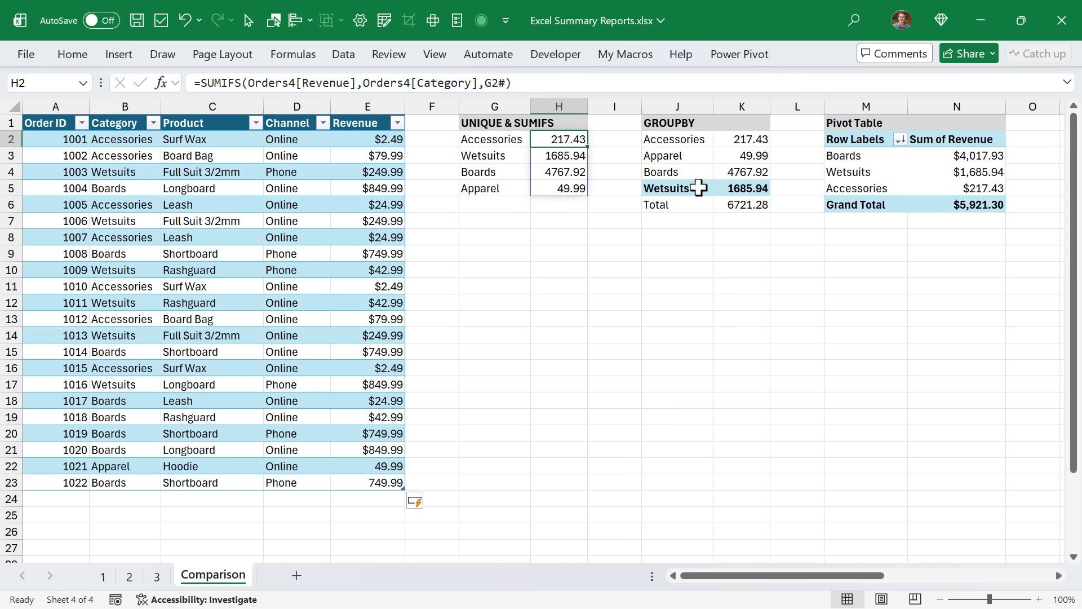
Step: Examine the formatted row J5:K5 in the GROUPBY report and view the Conditional Formatting options without applying a rule
drag(664, 188, 727, 186)
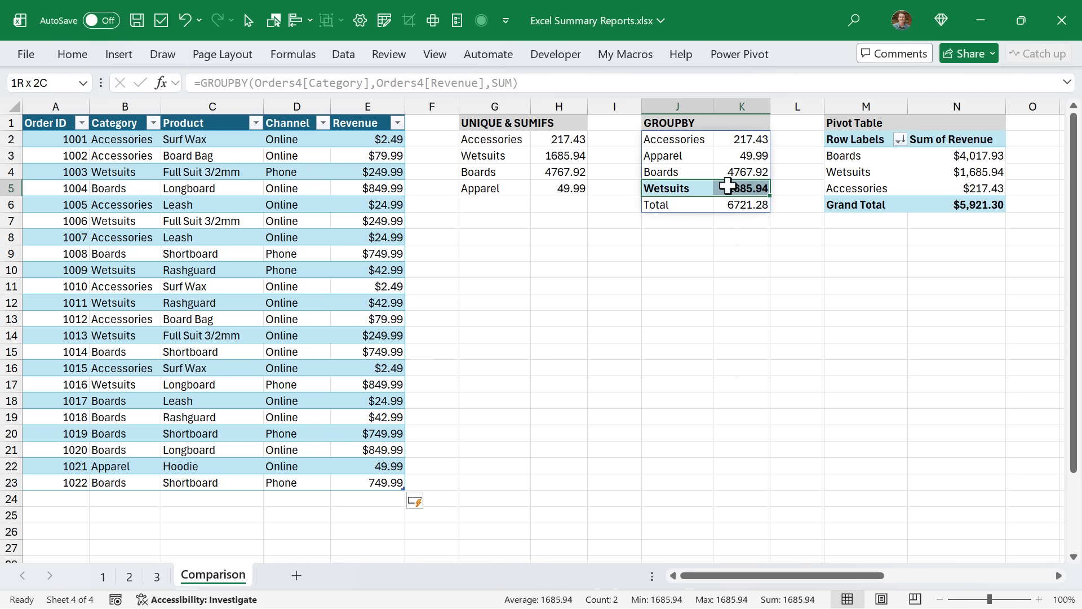
drag(727, 186, 723, 186)
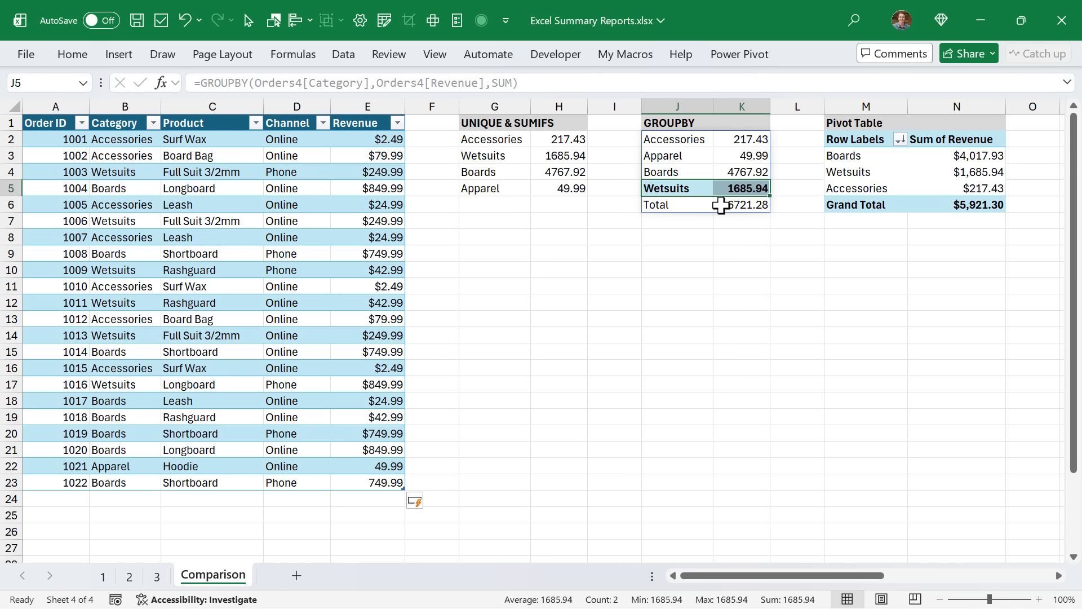
click(80, 54)
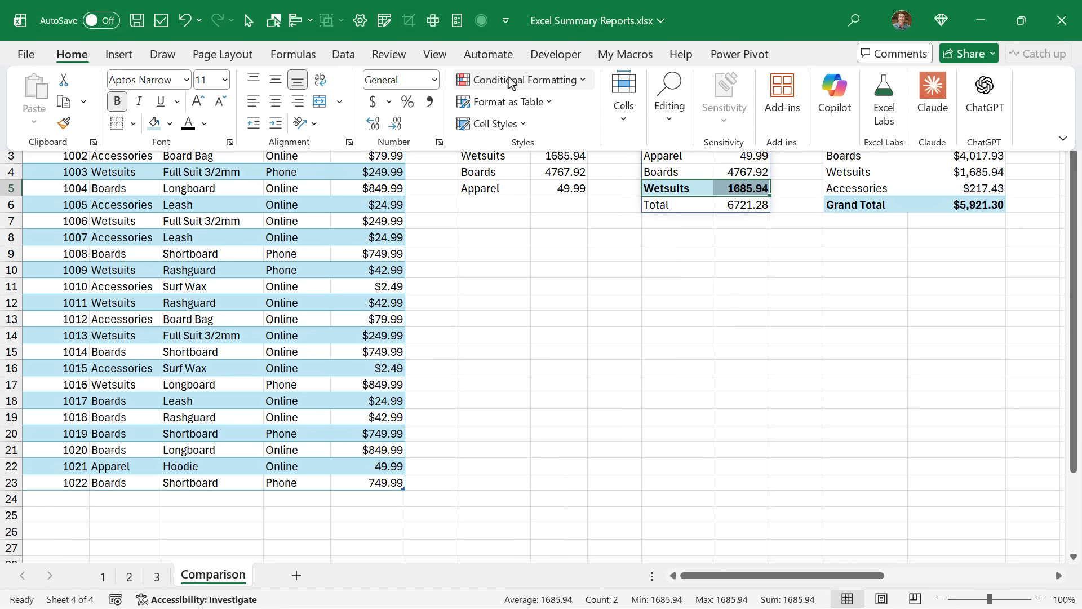
click(511, 83)
click(511, 83)
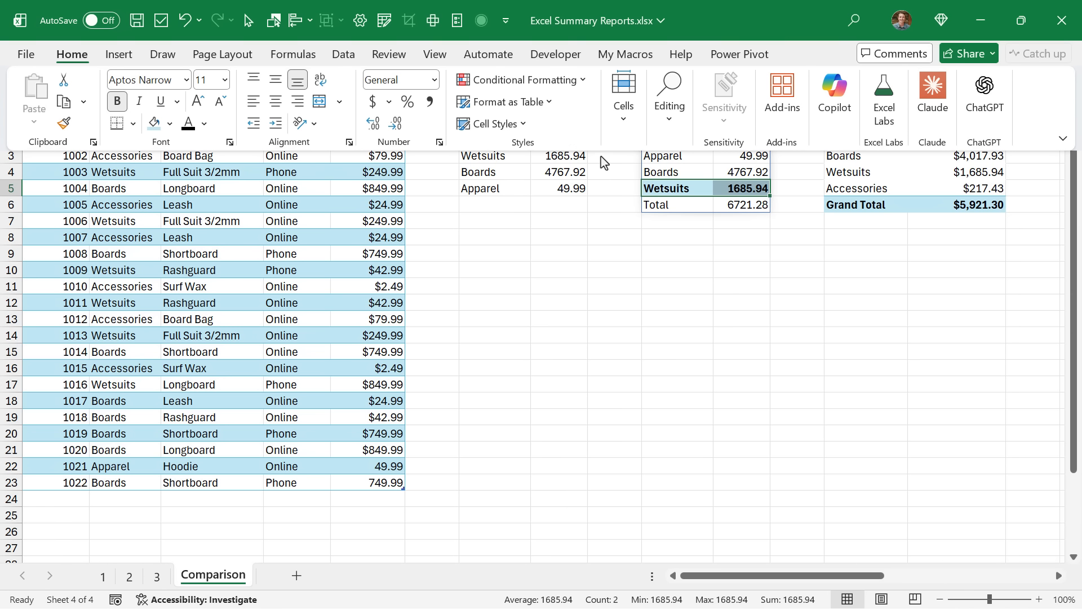
click(676, 210)
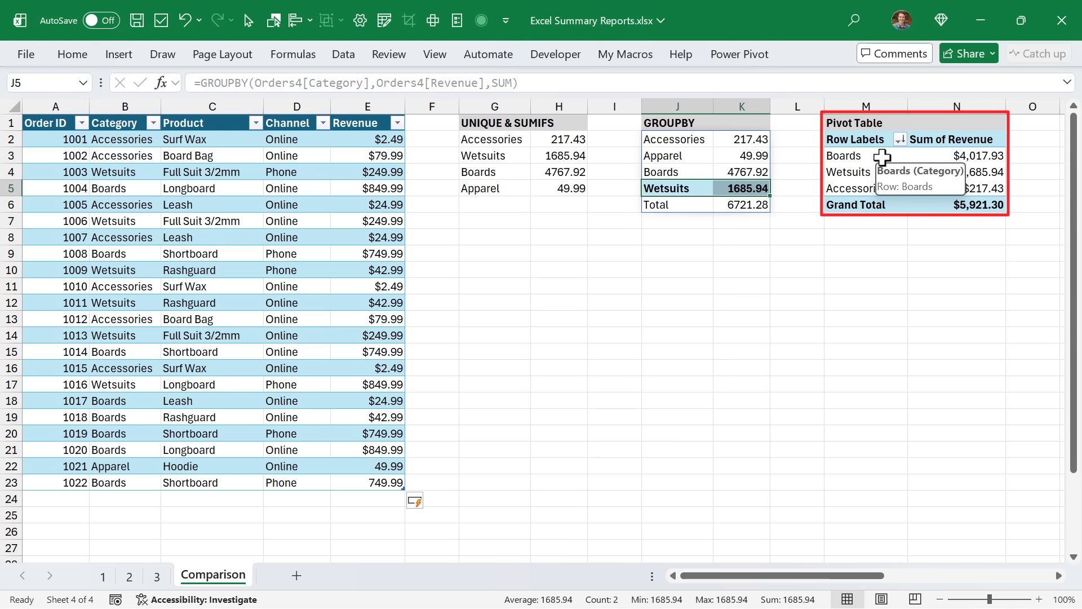
Step: Refresh the comparison PivotTable so it includes the two pasted orders, and view its analysis commands without applying any
click(877, 157)
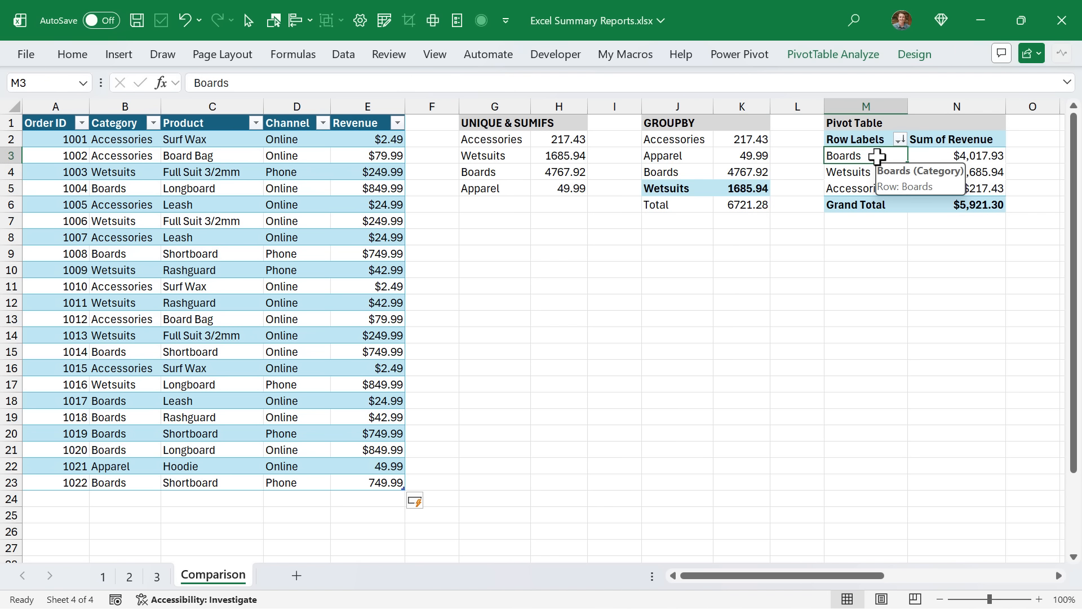
right_click(872, 156)
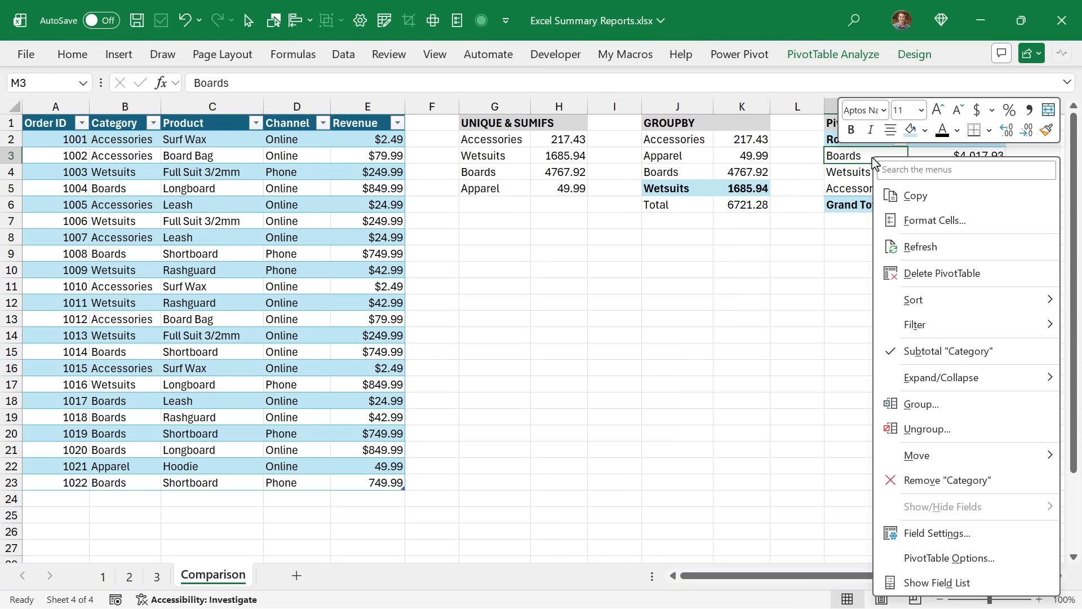
click(916, 257)
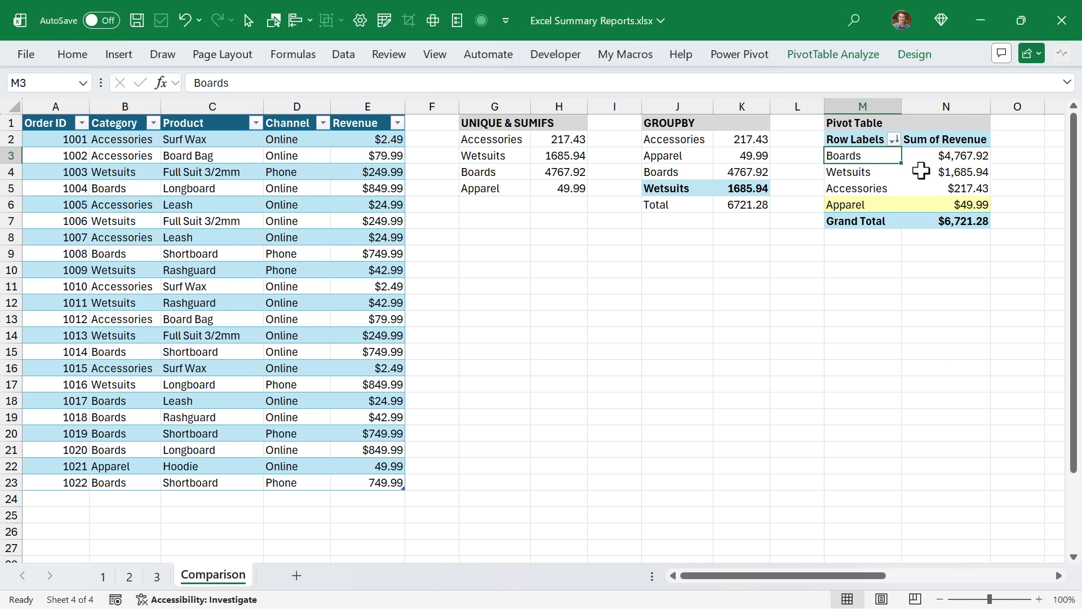
mouse_move(916, 179)
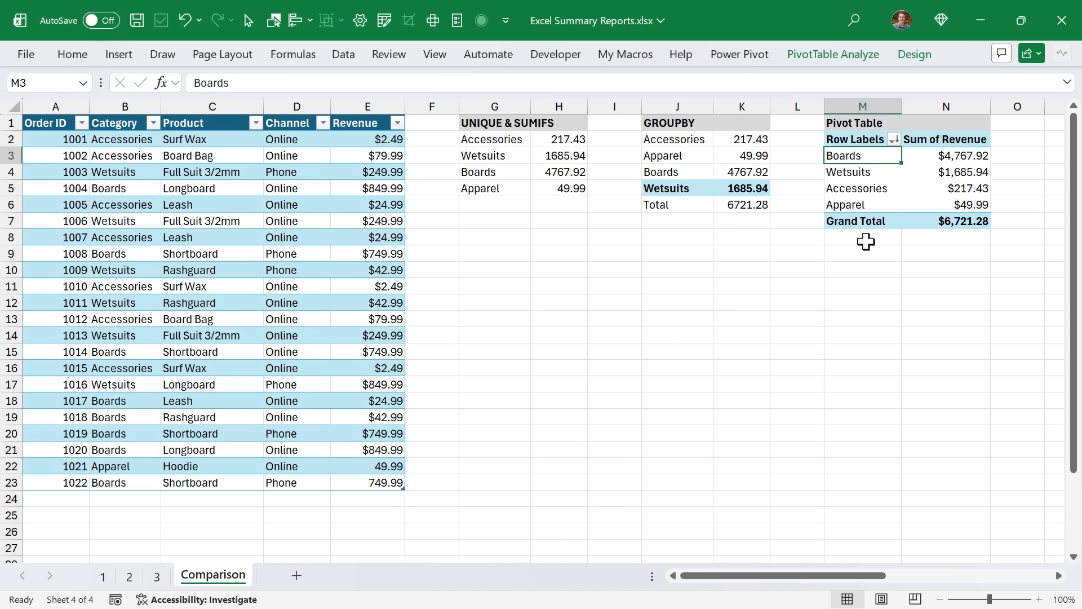
click(827, 57)
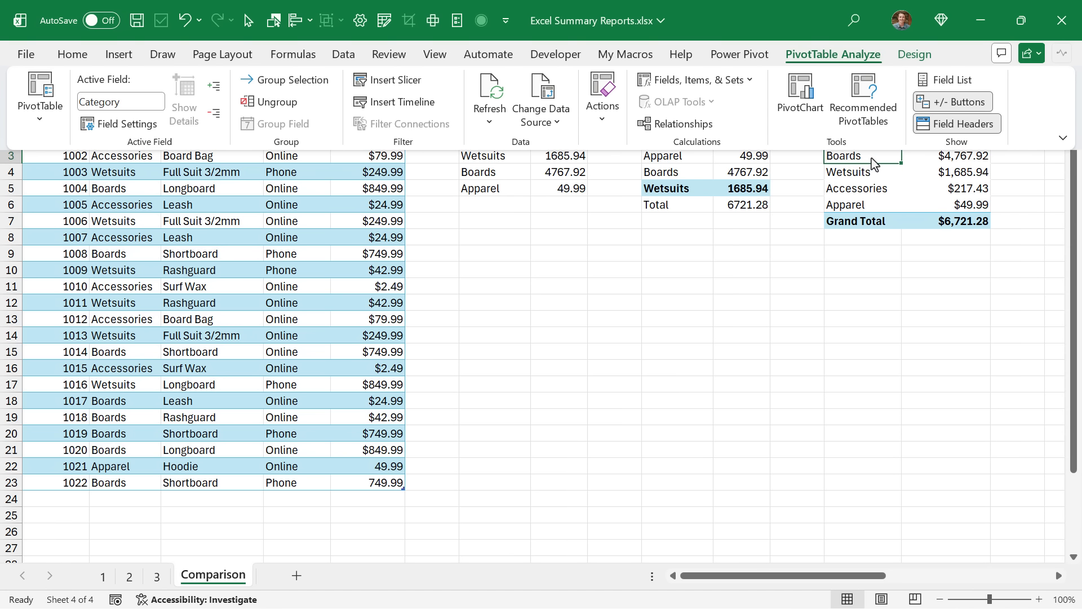
click(873, 163)
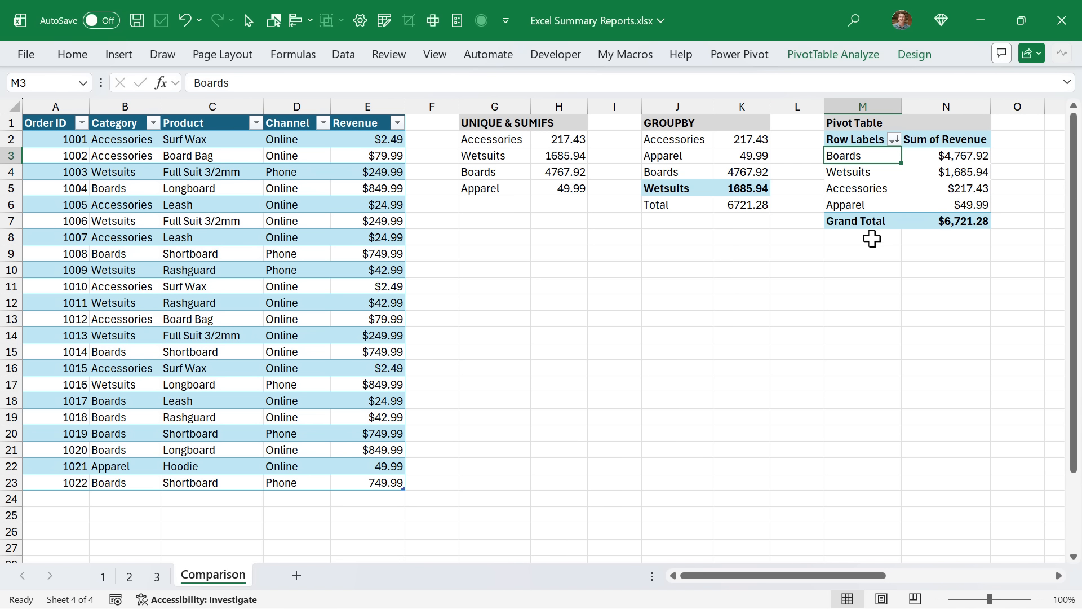
Step: Start a PIVOTBY formula in J8, below the GROUPBY report
click(683, 240)
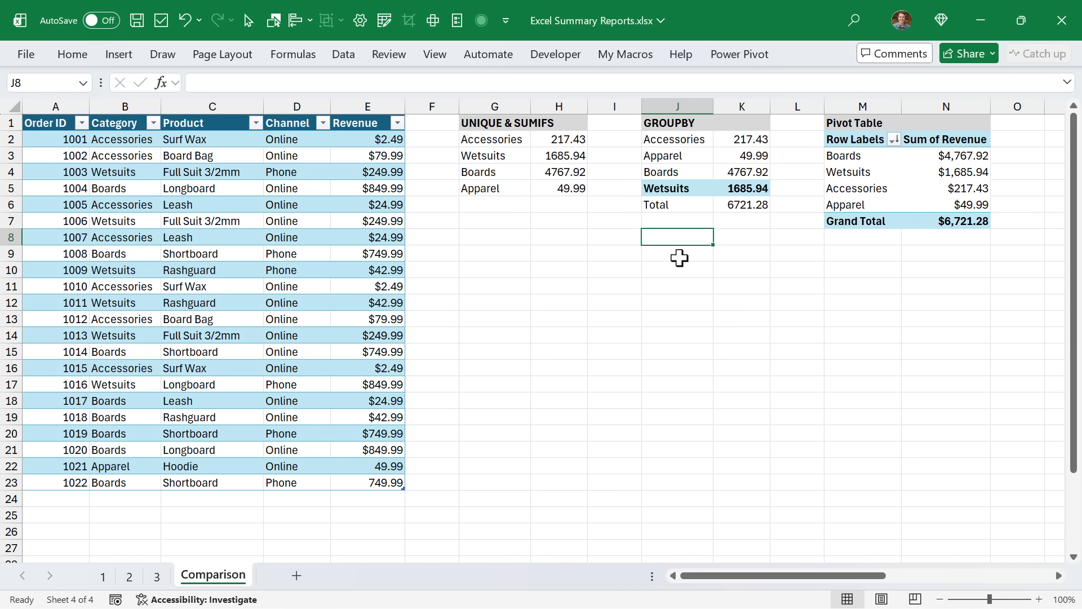
text(=pivot)
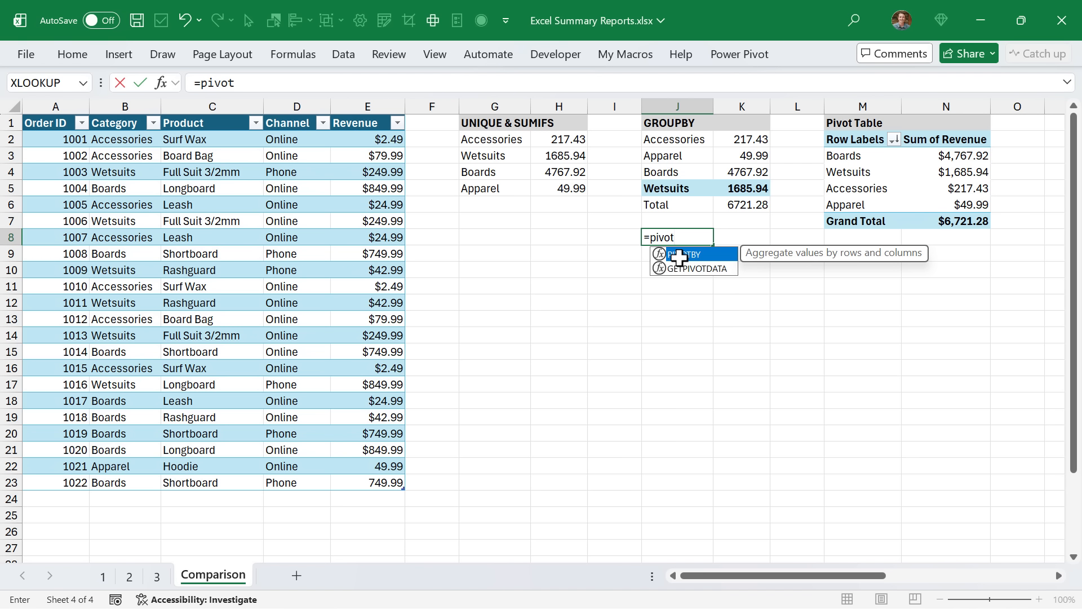
double_click(680, 255)
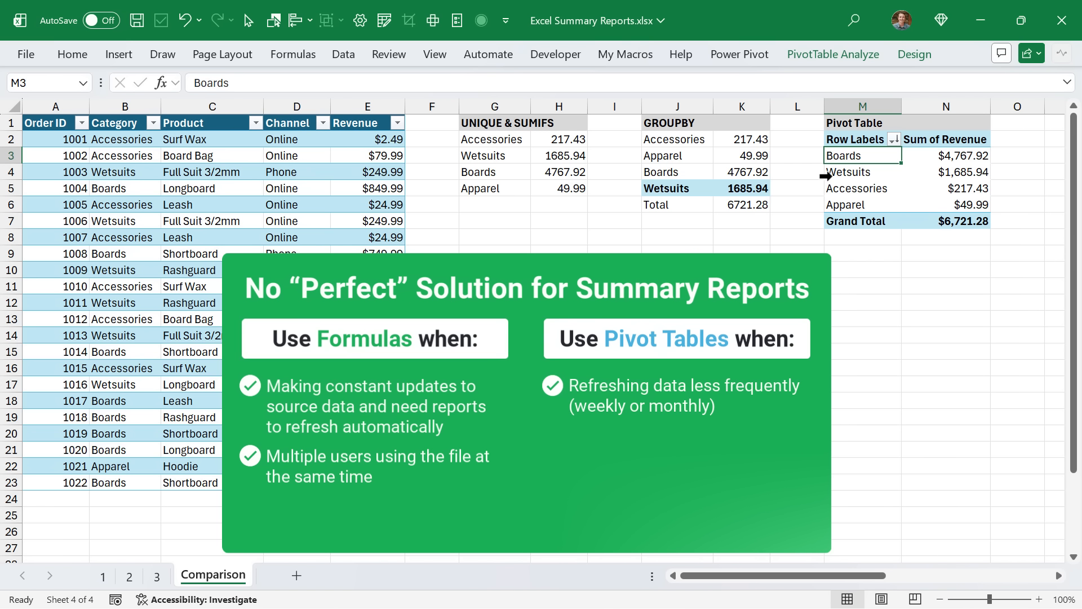
Step: Refresh the comparison PivotTable once more and review the revenue chart and Channel slicer beside it
right_click(832, 172)
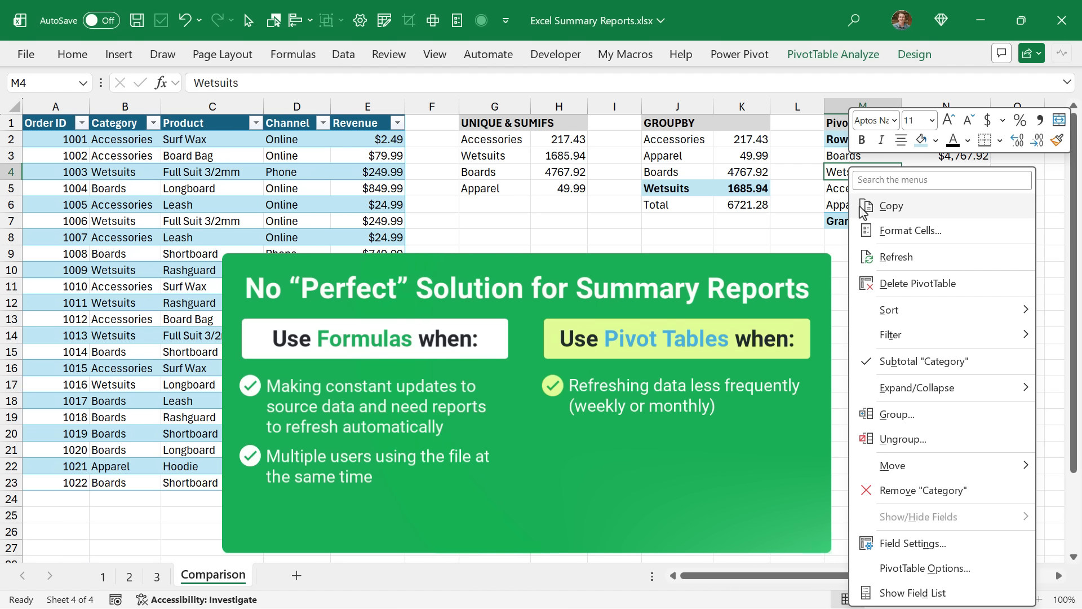
click(869, 260)
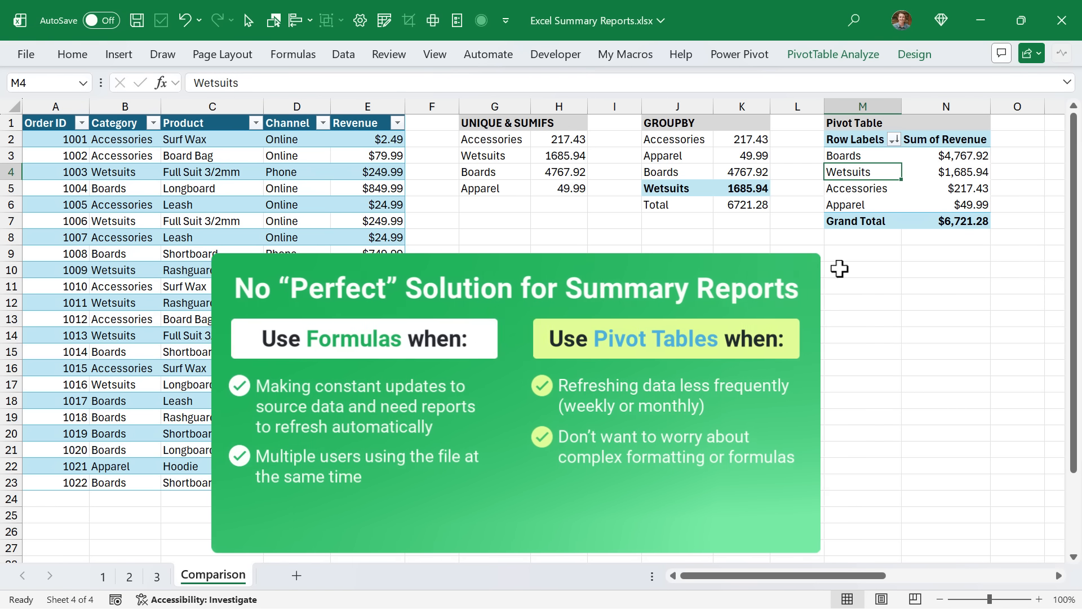
drag(823, 575, 975, 576)
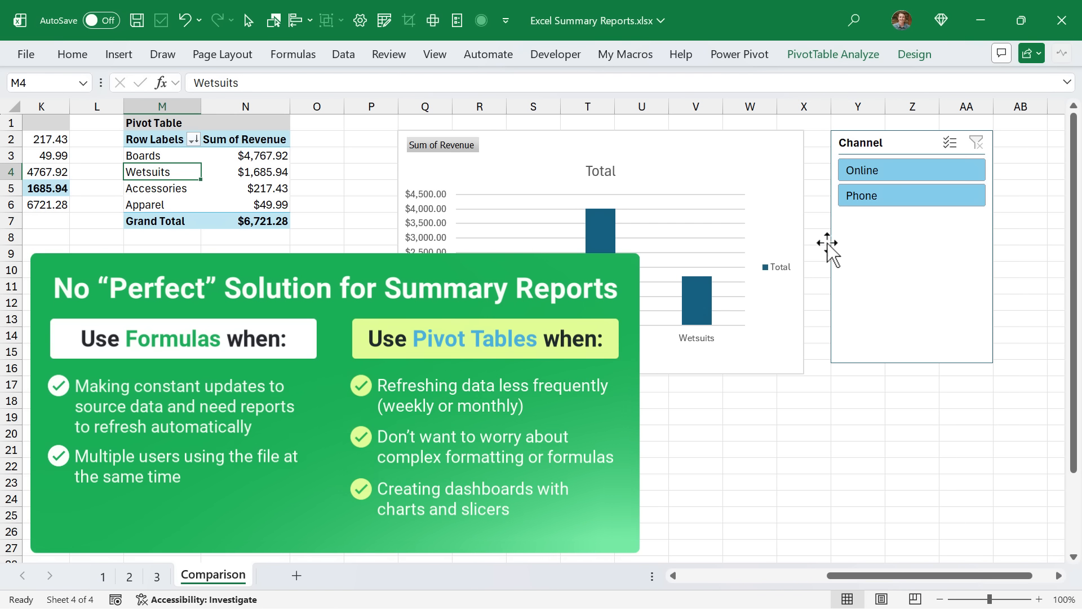